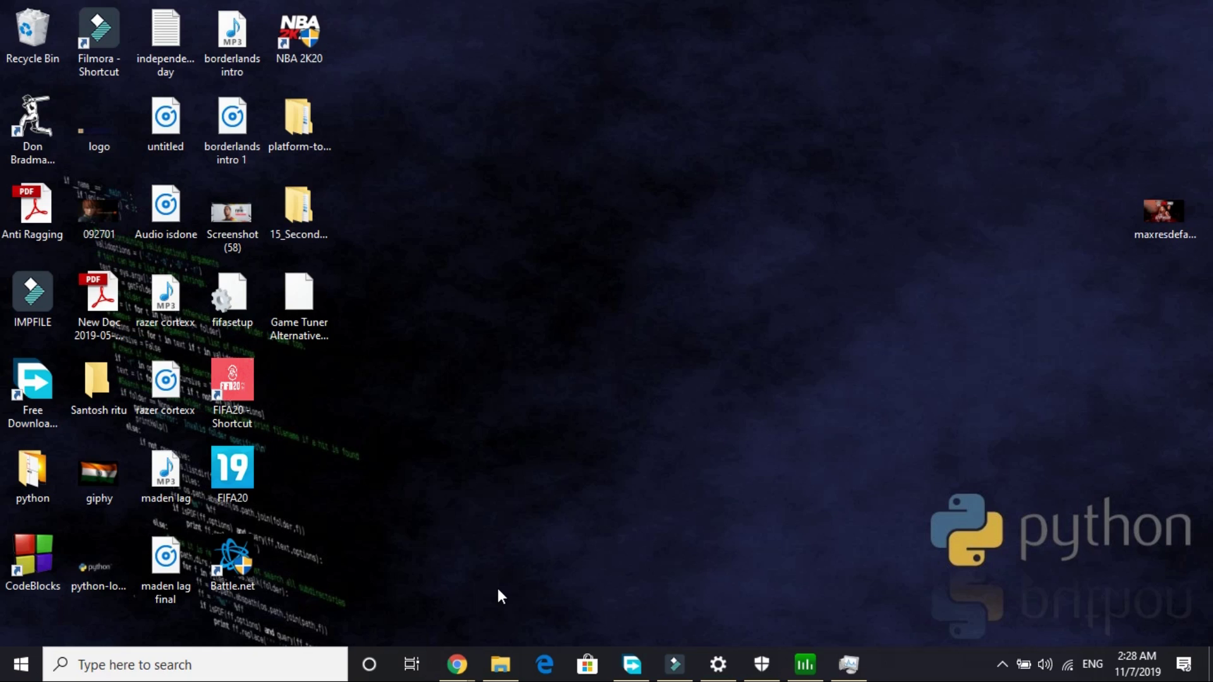
mouse_move(457, 664)
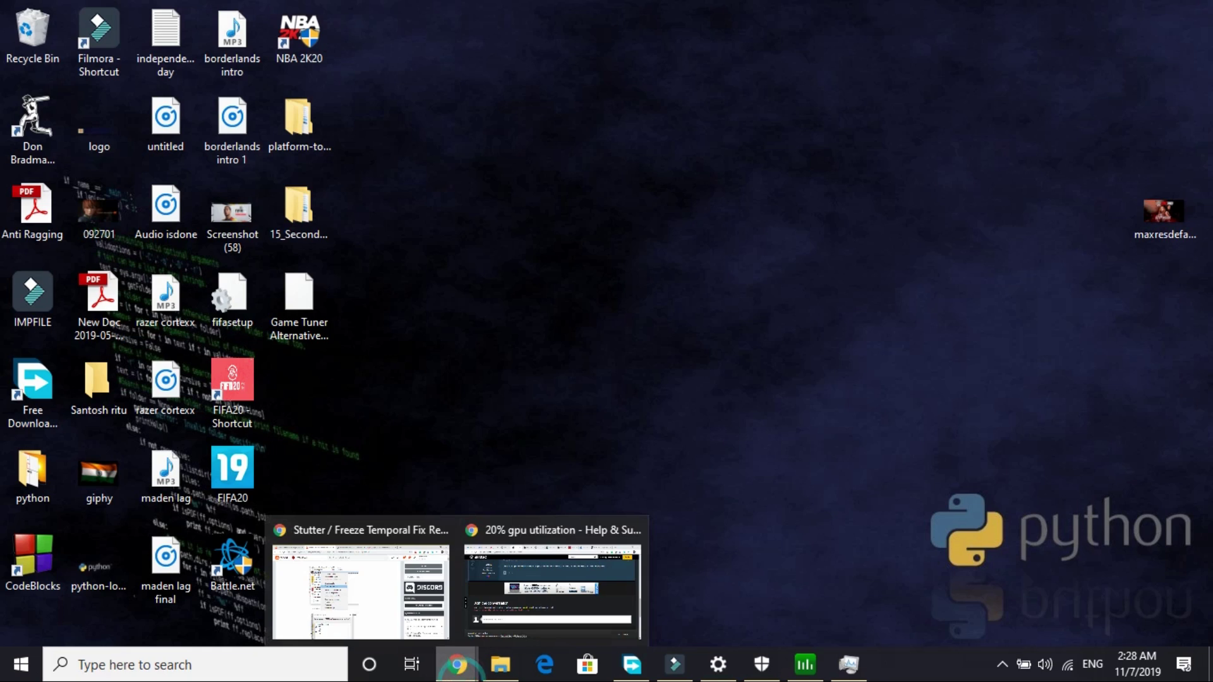
left_click(335, 575)
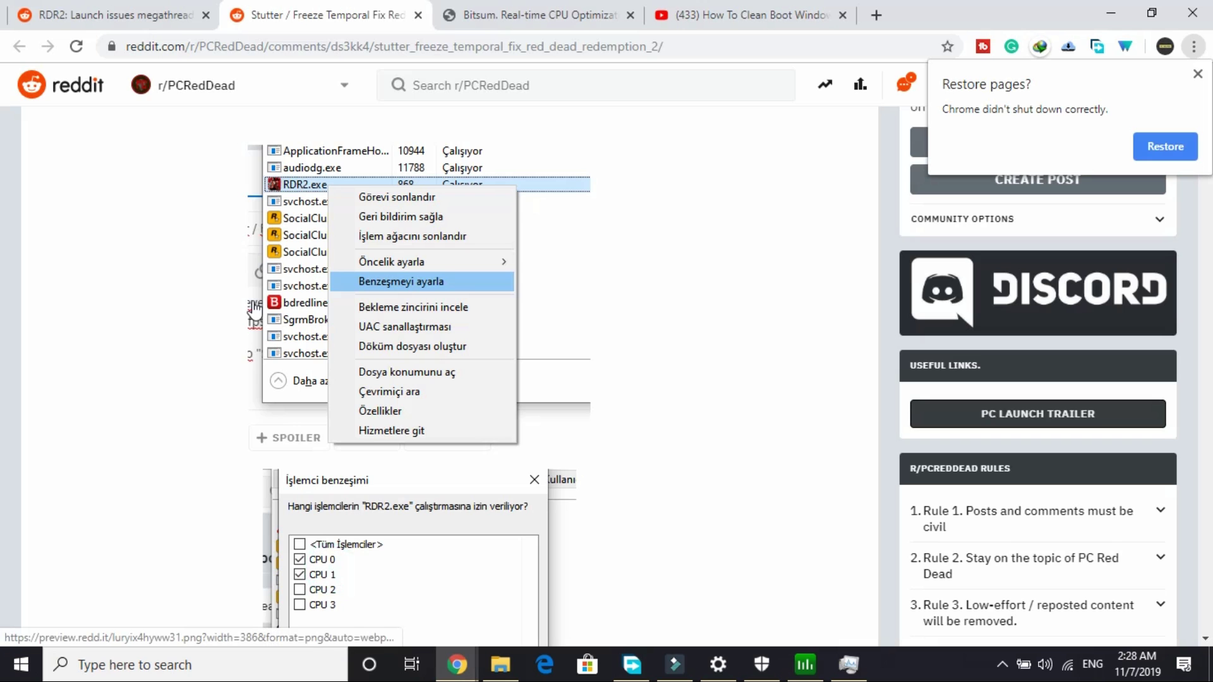
scroll(255, 310, "up", 3)
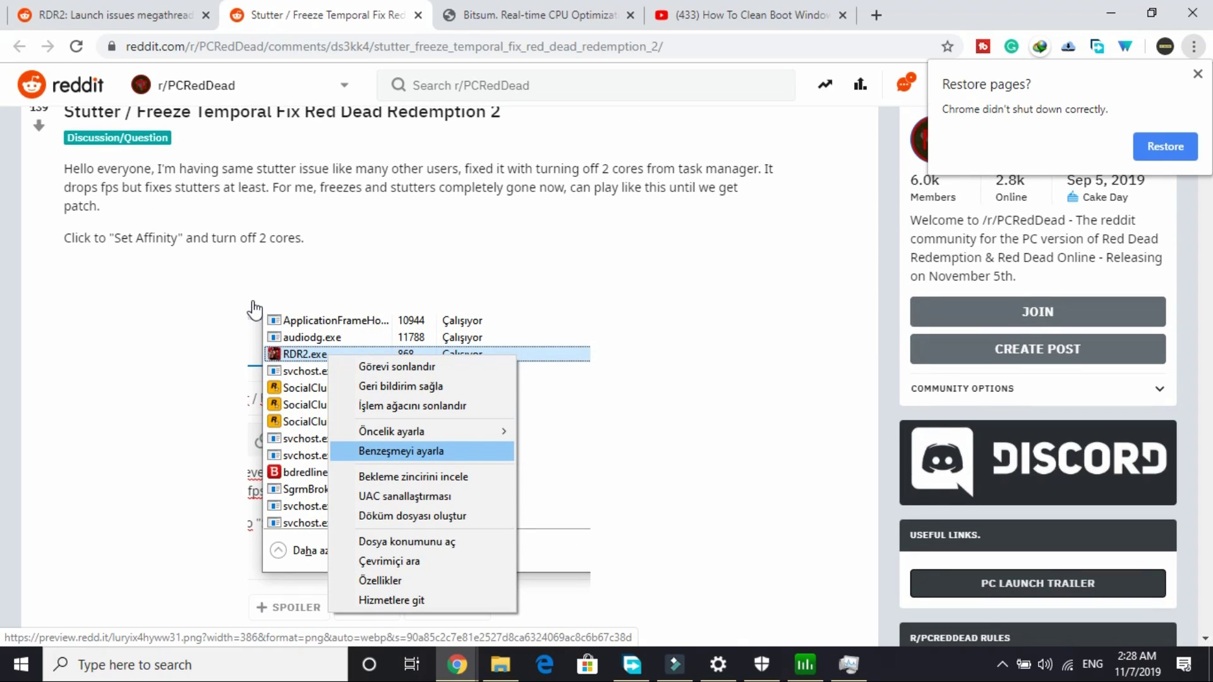
scroll(255, 309, "down", 5)
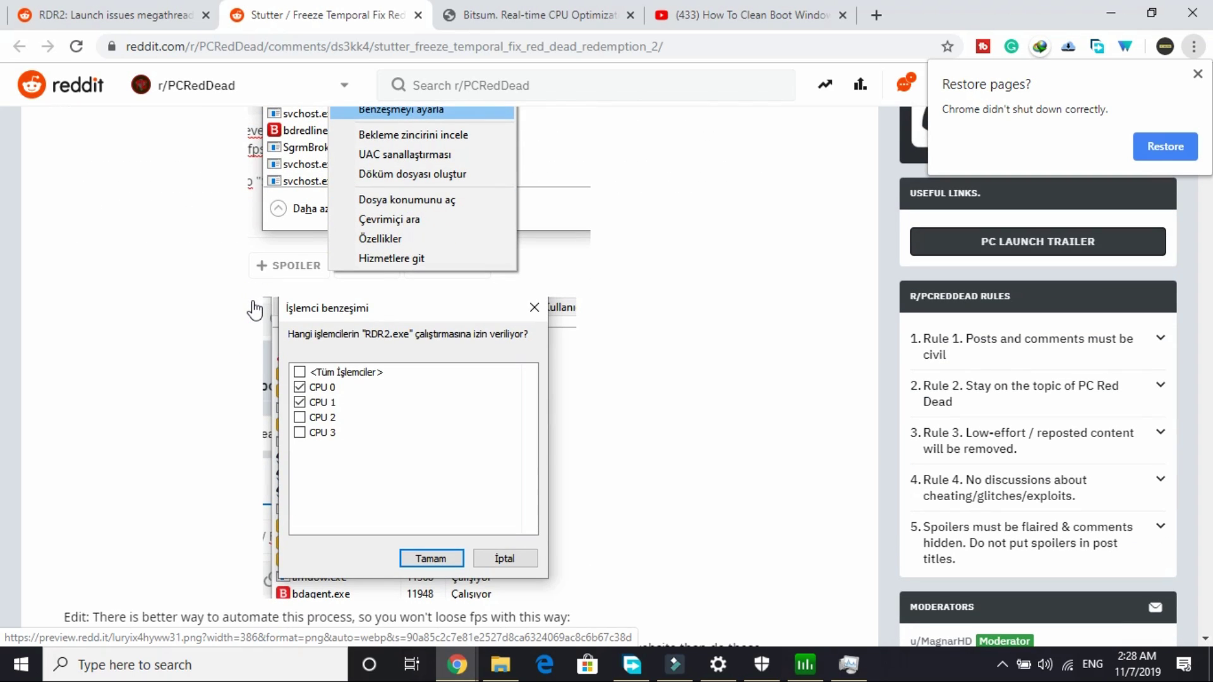
scroll(254, 310, "down", 3)
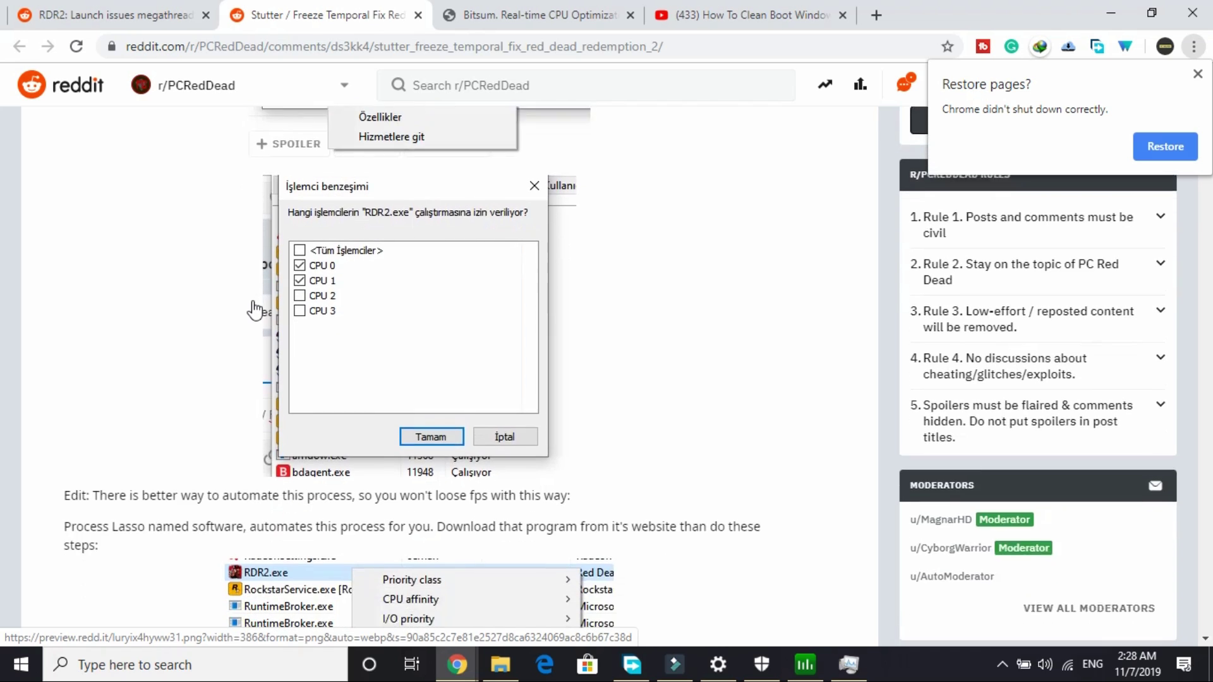
scroll(255, 310, "up", 6)
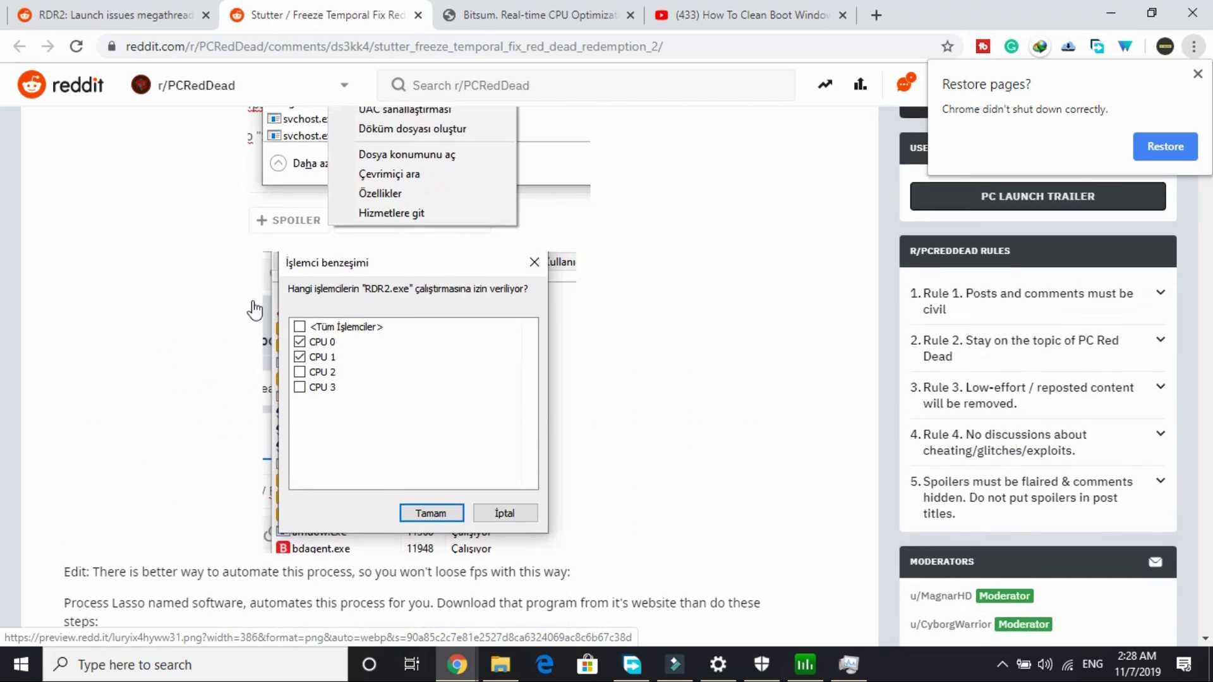
key("super+d")
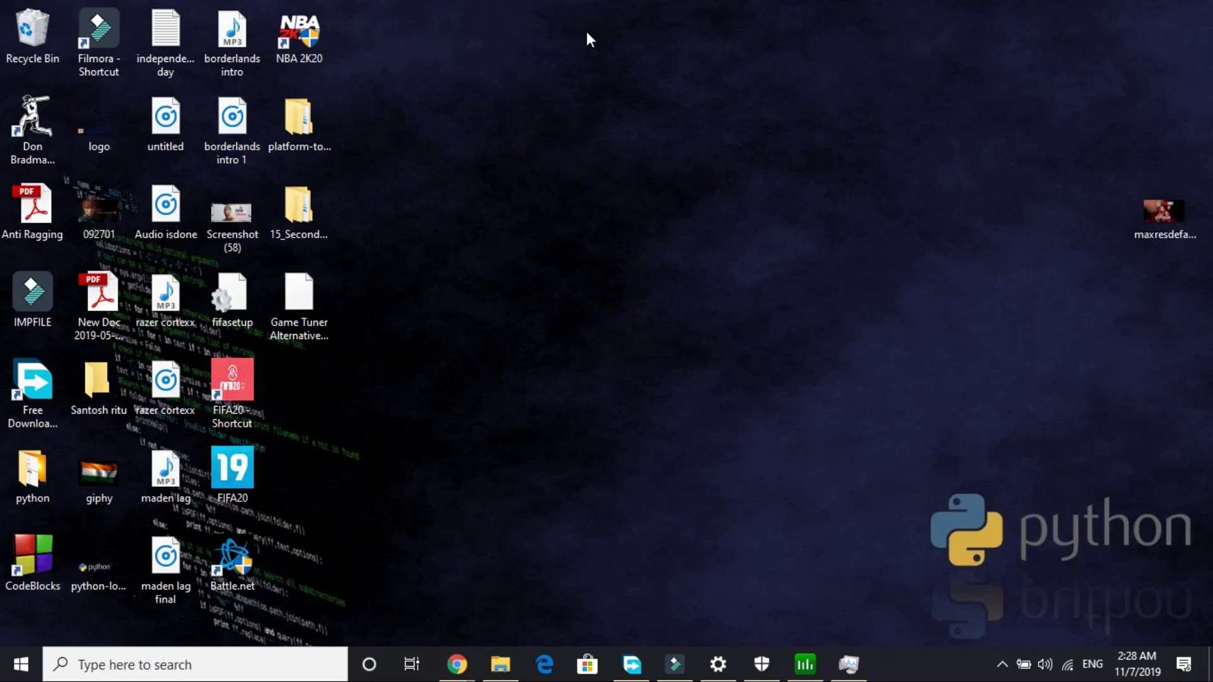
Restore Chrome, glance at the clean boot YouTube tab, then return to the Reddit stutter fix post
mouse_move(452, 663)
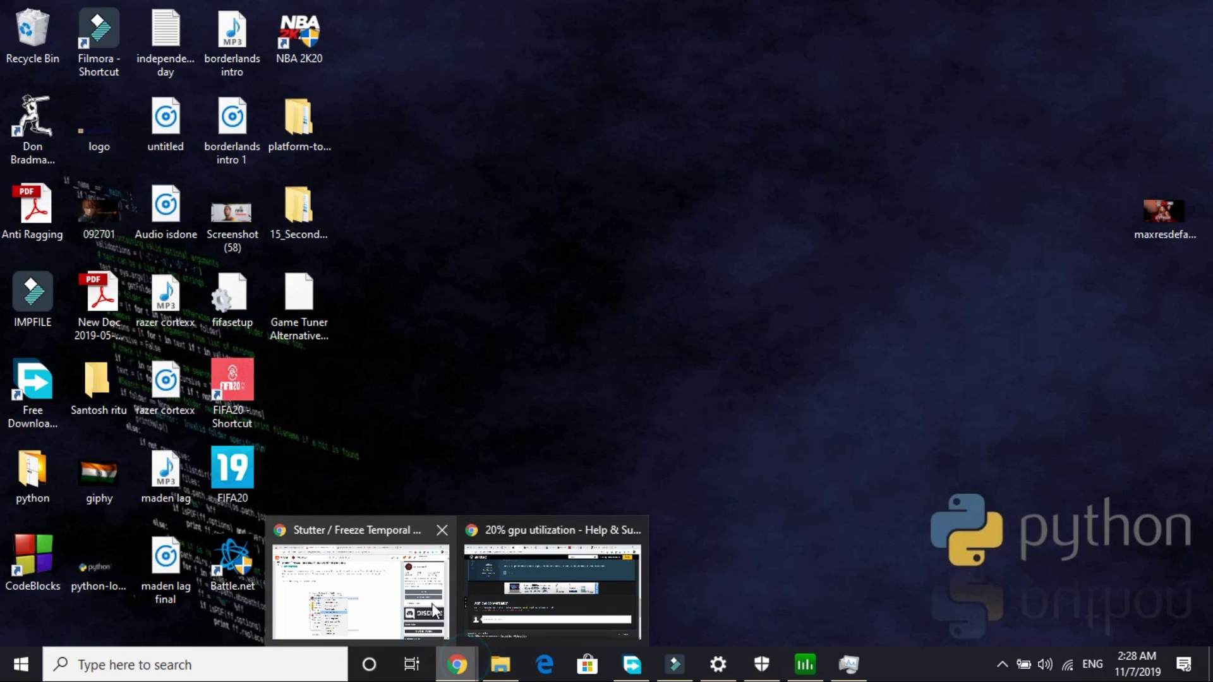
left_click(416, 599)
left_click(765, 16)
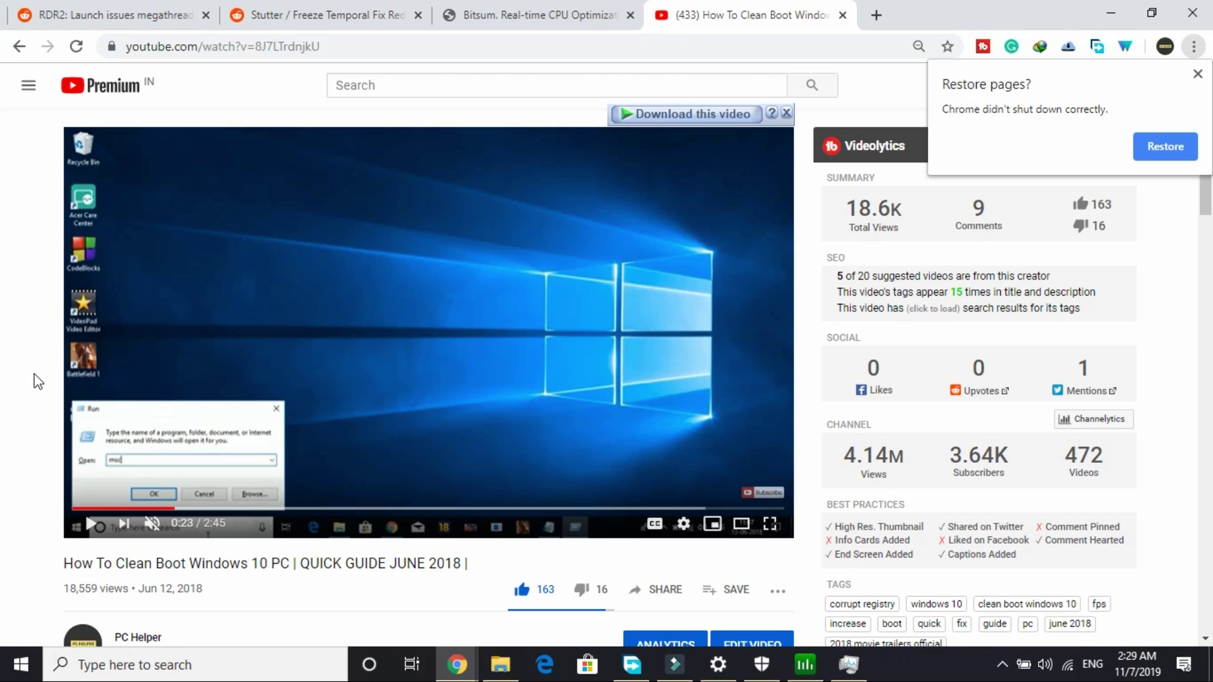
left_click(326, 14)
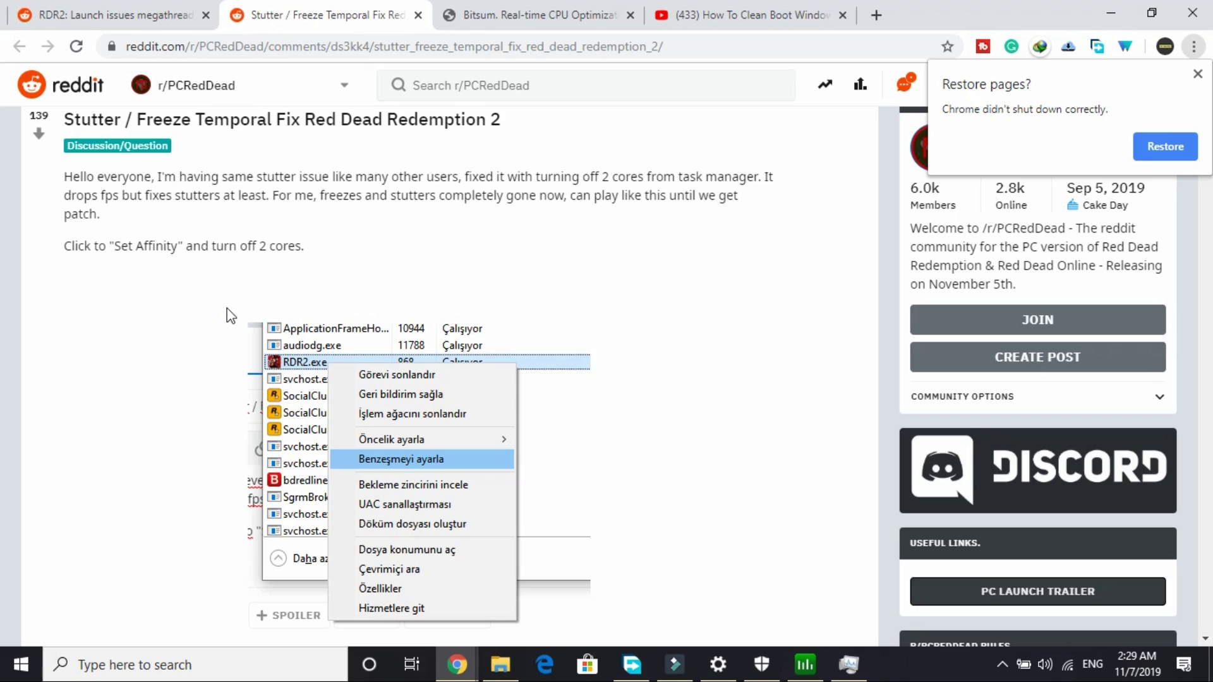
left_click_drag(61, 178, 316, 248)
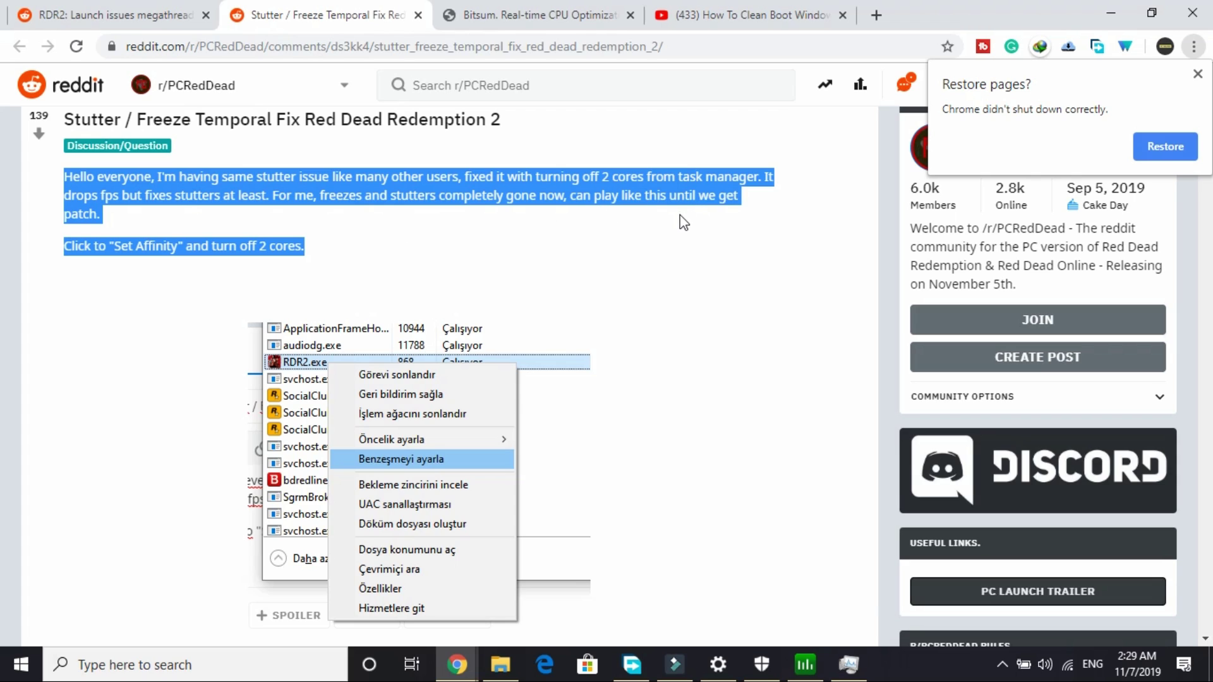
left_click(220, 240)
scroll(469, 262, "down", 2)
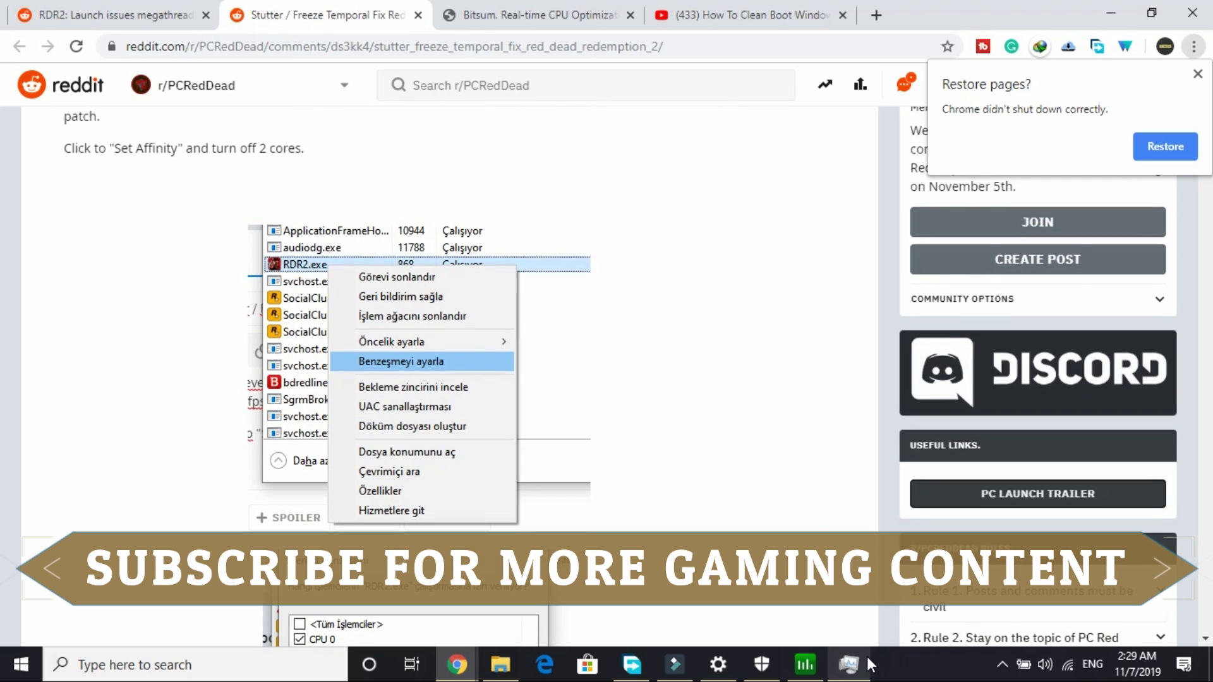
Launch Task Manager from the taskbar menu and bring it in front of the Reddit post
right_click(939, 670)
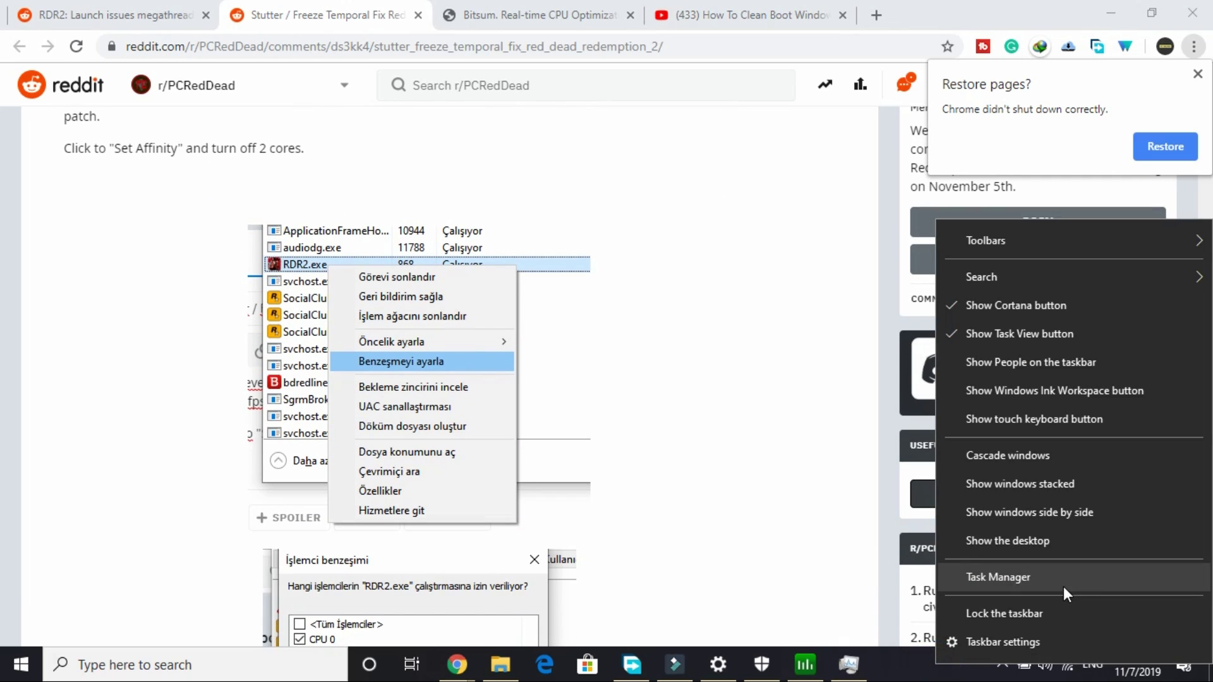
left_click(1011, 578)
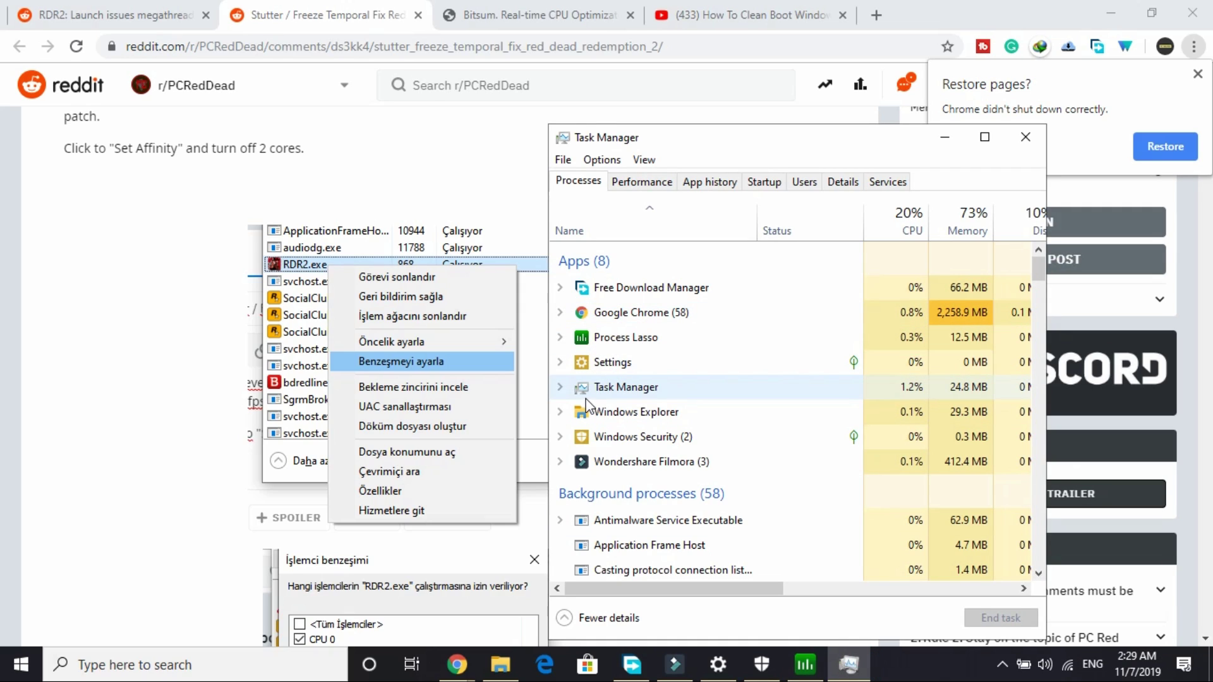
left_click(100, 358)
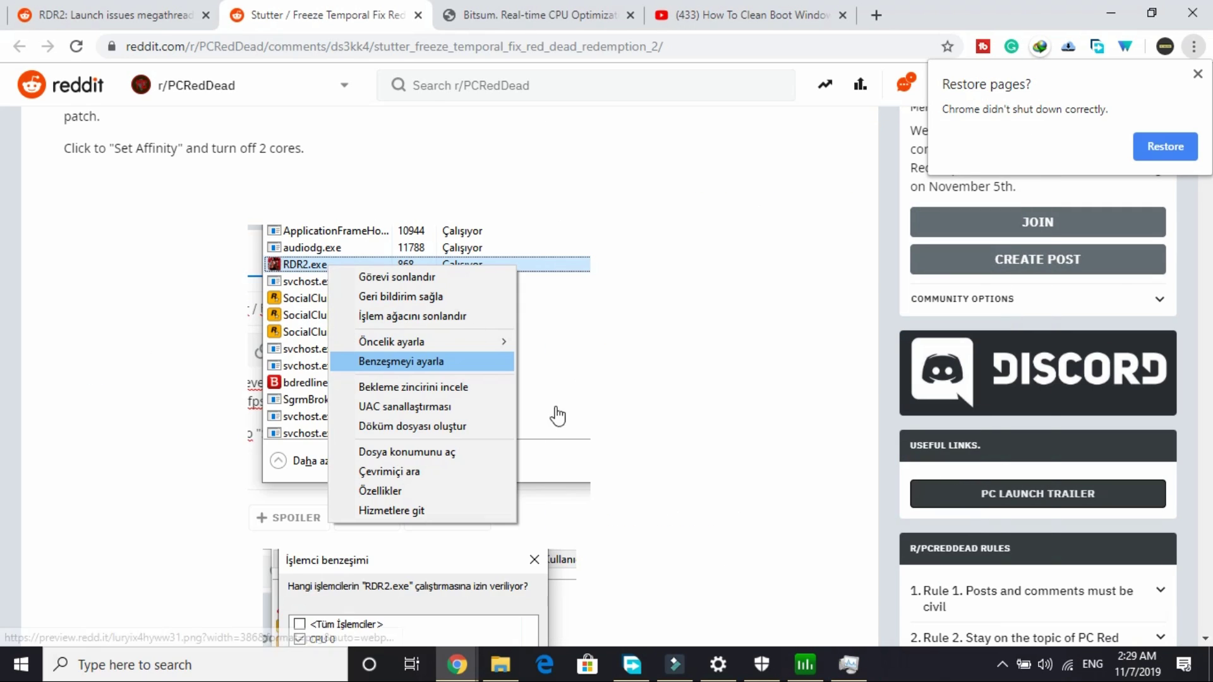
left_click(849, 665)
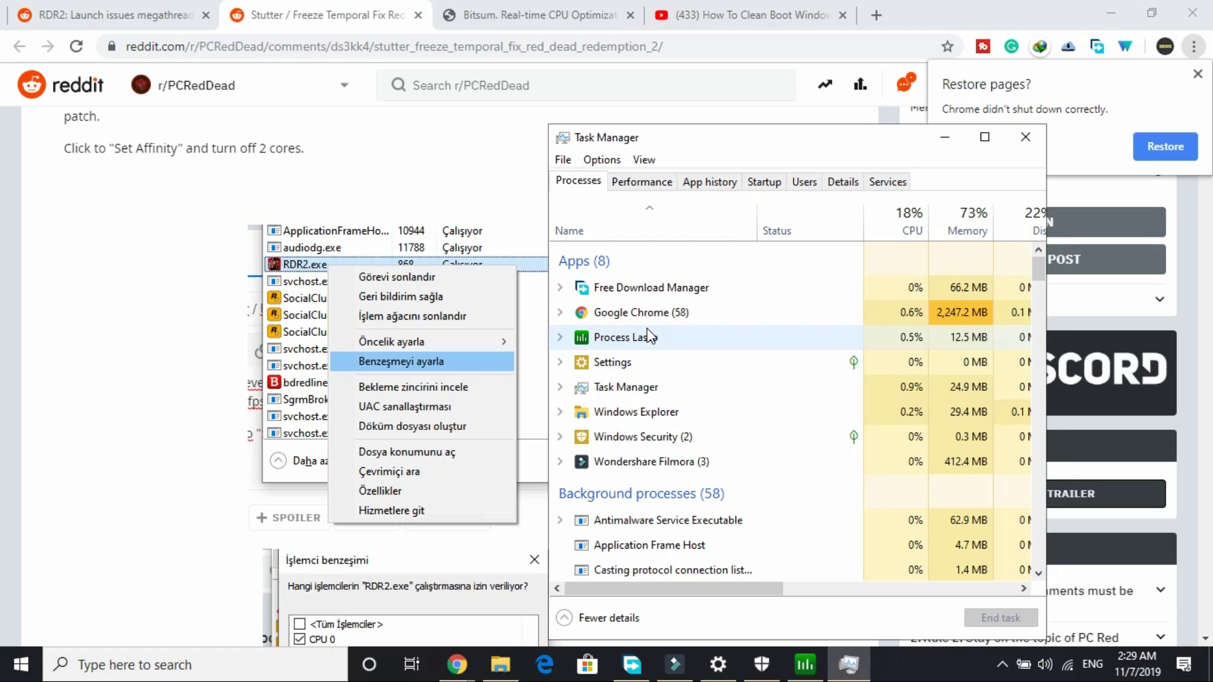
Select Free Download Manager and go to its entry in the Details list
left_click(618, 293)
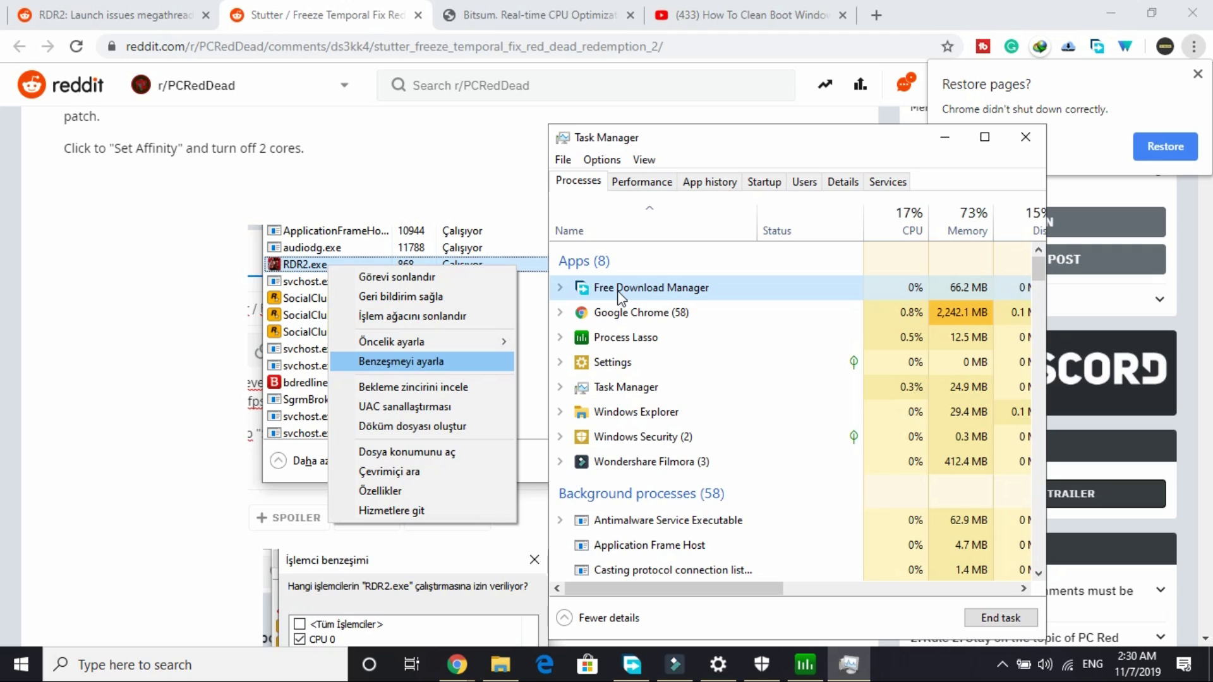
right_click(618, 291)
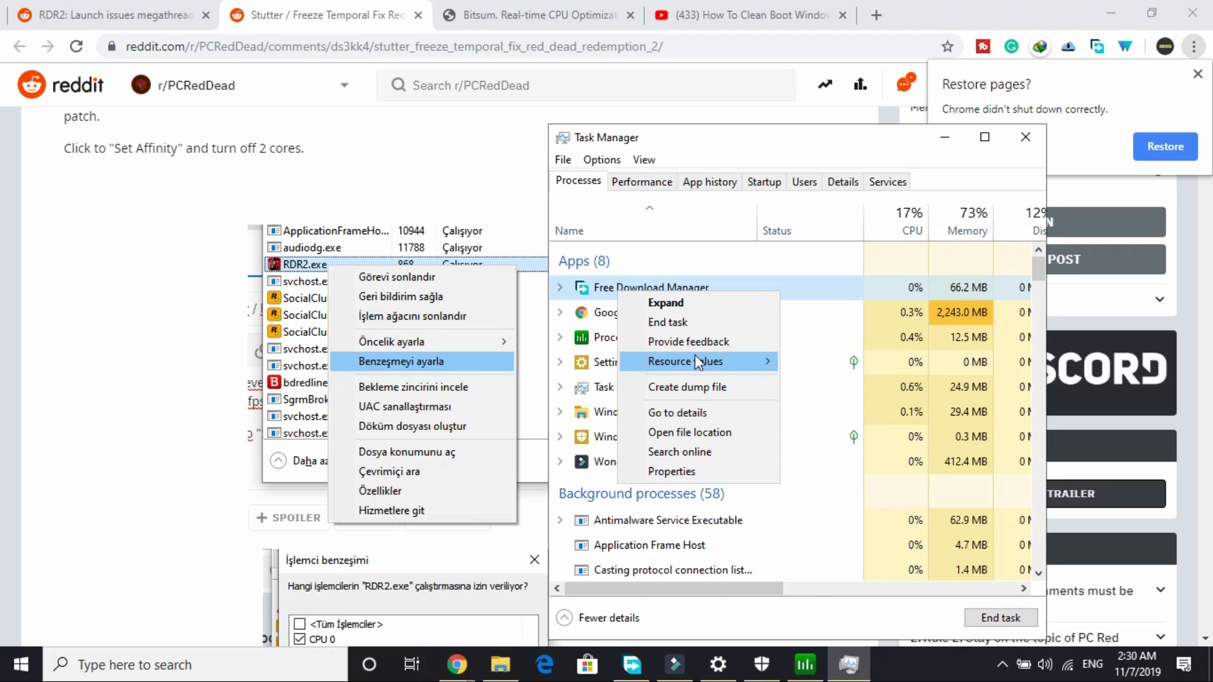
left_click(681, 411)
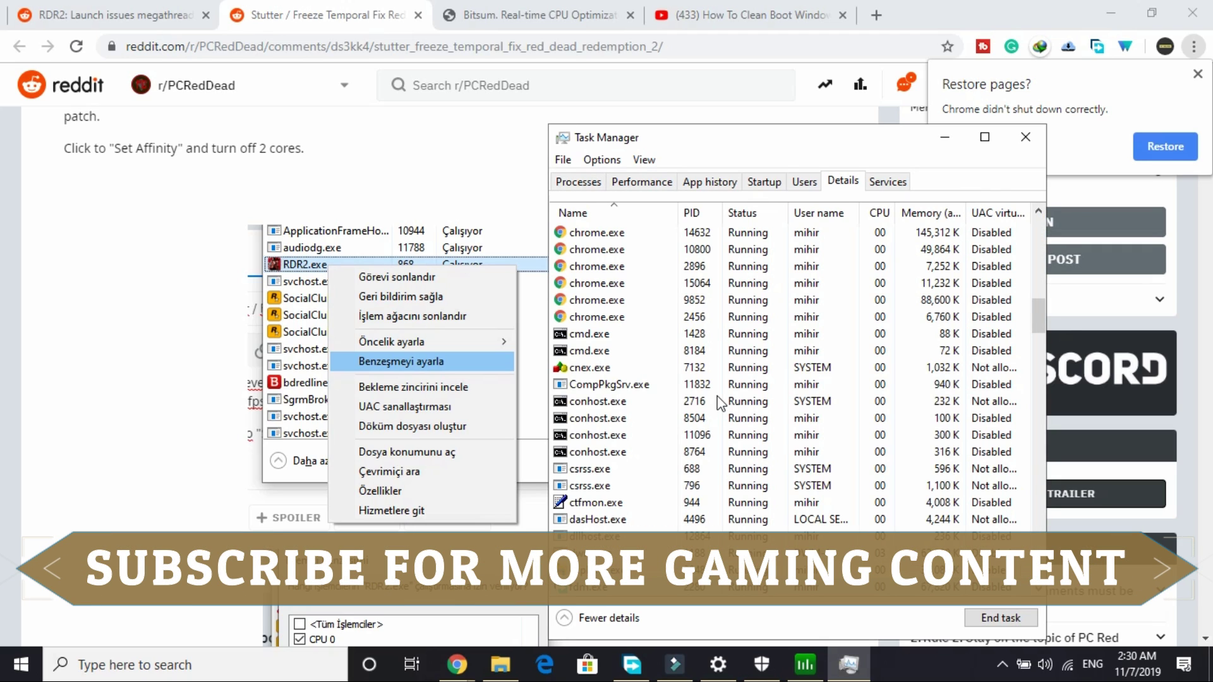
Set fdm.exe's processor affinity to CPU 0 and CPU 1 only, clearing CPU 2 through CPU 7
right_click(587, 590)
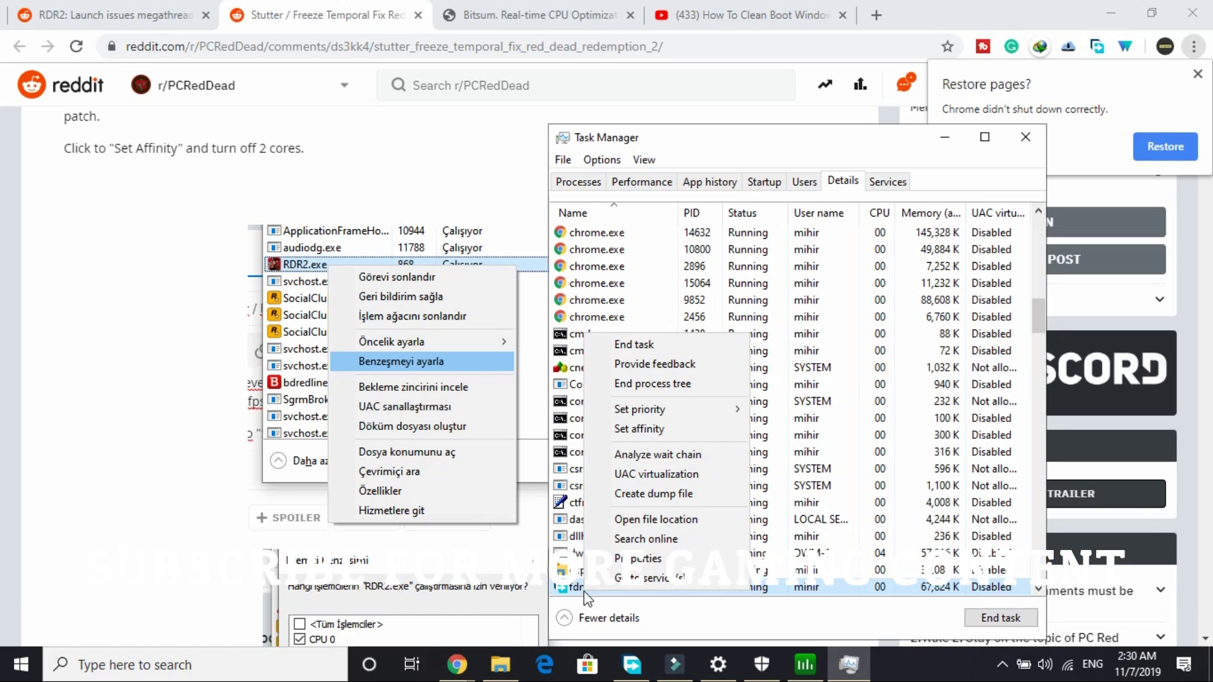
left_click(660, 429)
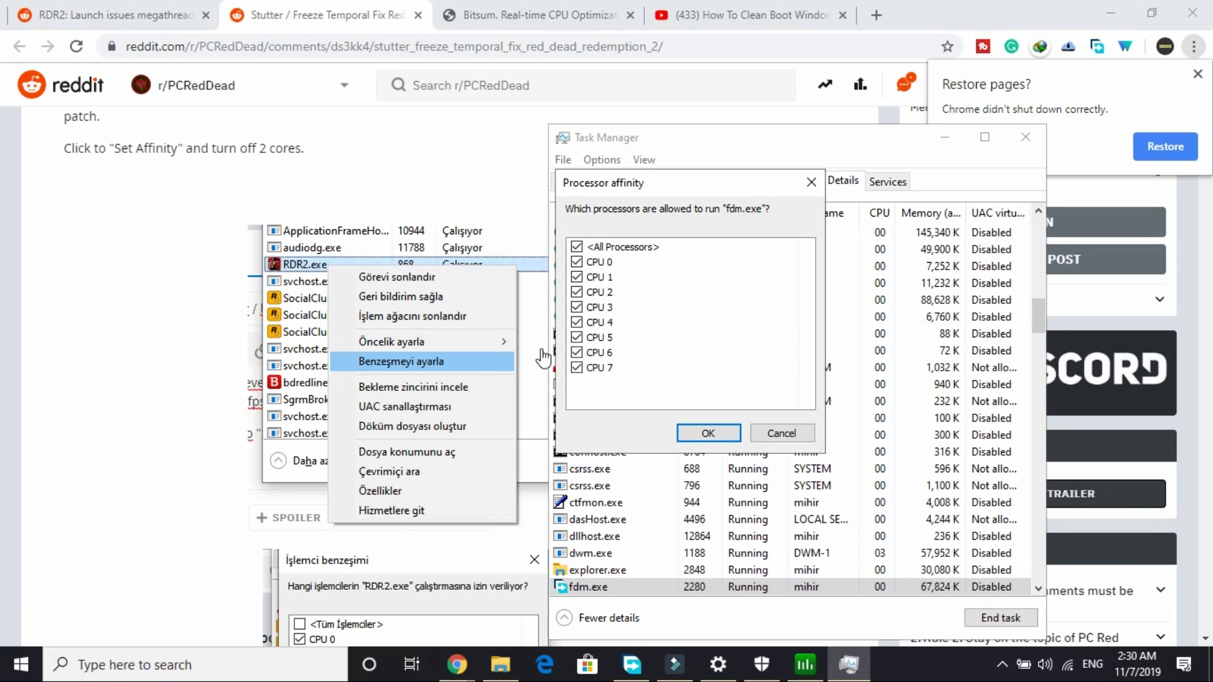
left_click(592, 297)
left_click(577, 292)
left_click(577, 307)
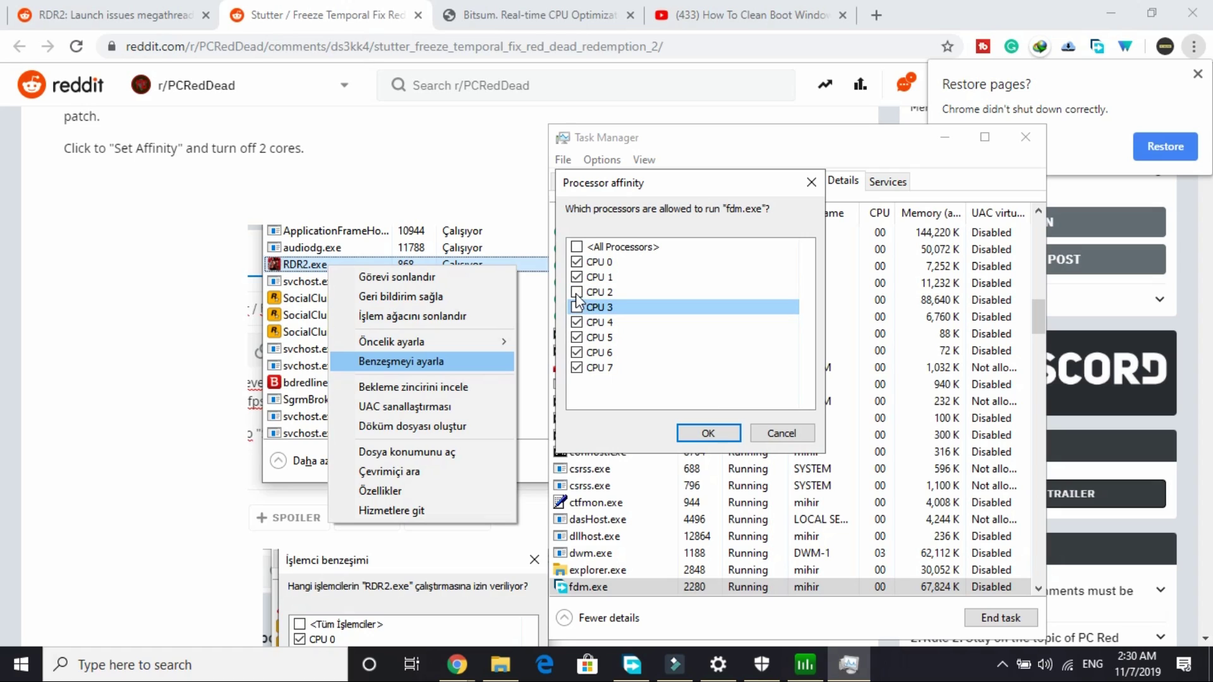
left_click(577, 322)
left_click(577, 338)
left_click(577, 353)
left_click(577, 368)
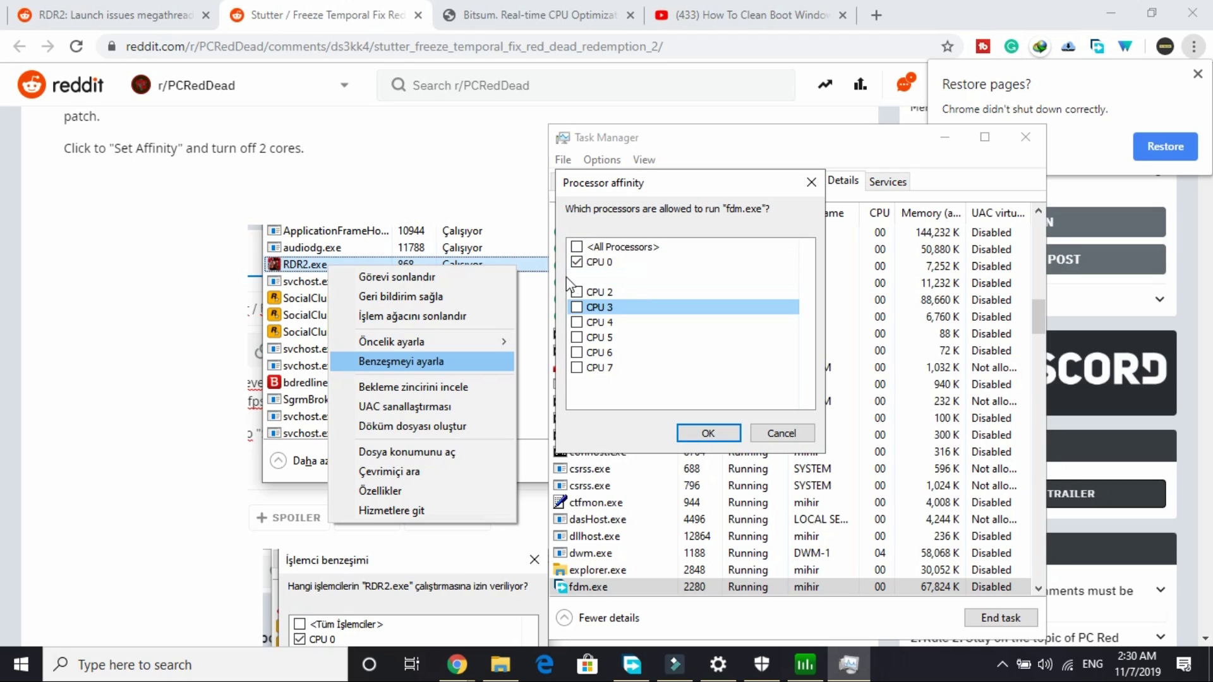
left_click(706, 433)
Hide Task Manager and scroll the Reddit post to the 'Edit:' section with the Process Lasso screenshot
left_click(946, 137)
scroll(543, 372, "down", 3)
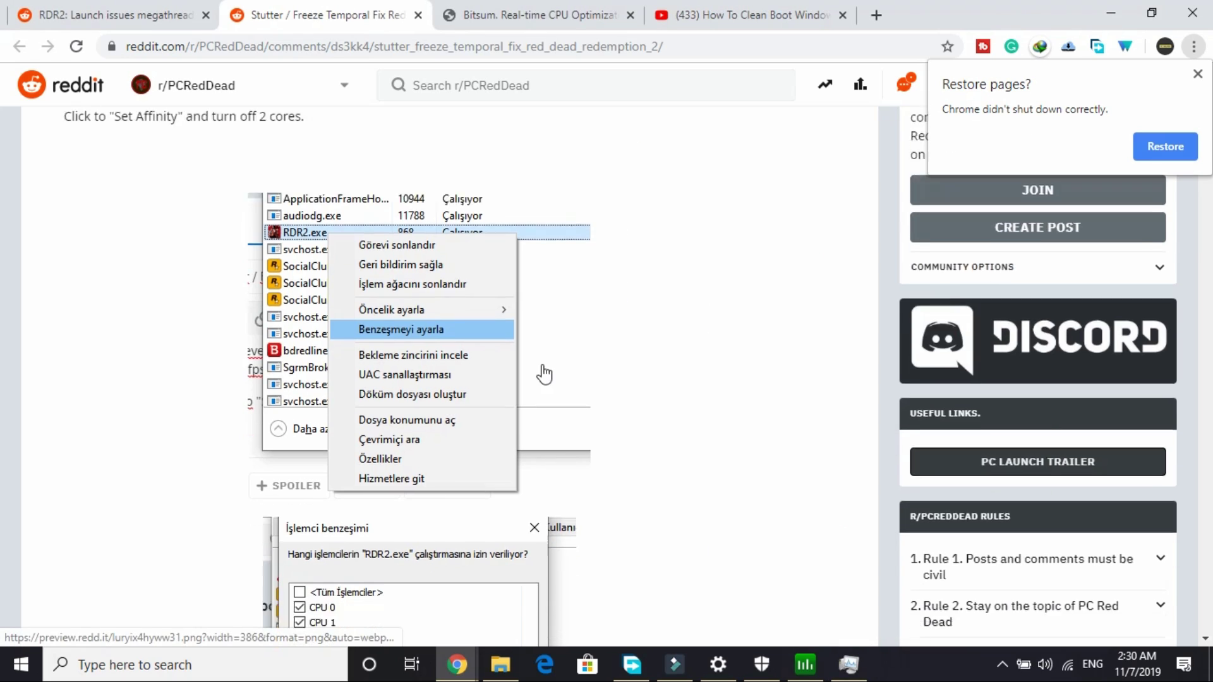
scroll(387, 420, "down", 1)
scroll(382, 423, "up", 3)
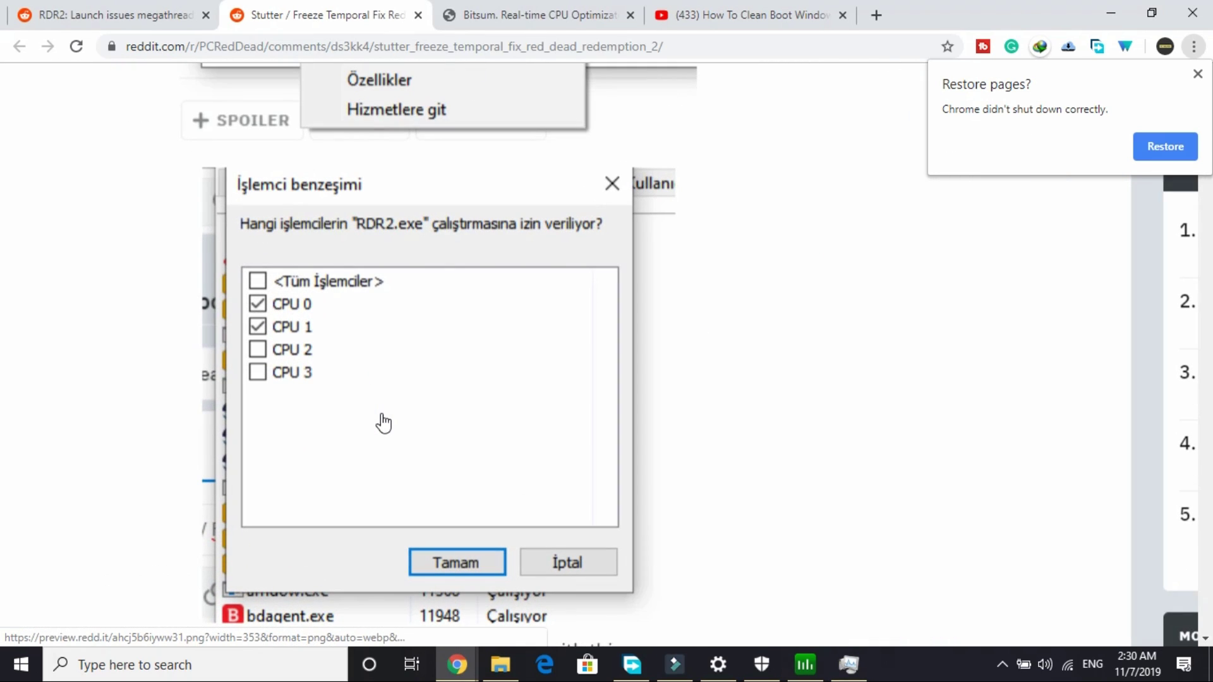
scroll(297, 333, "down", 3)
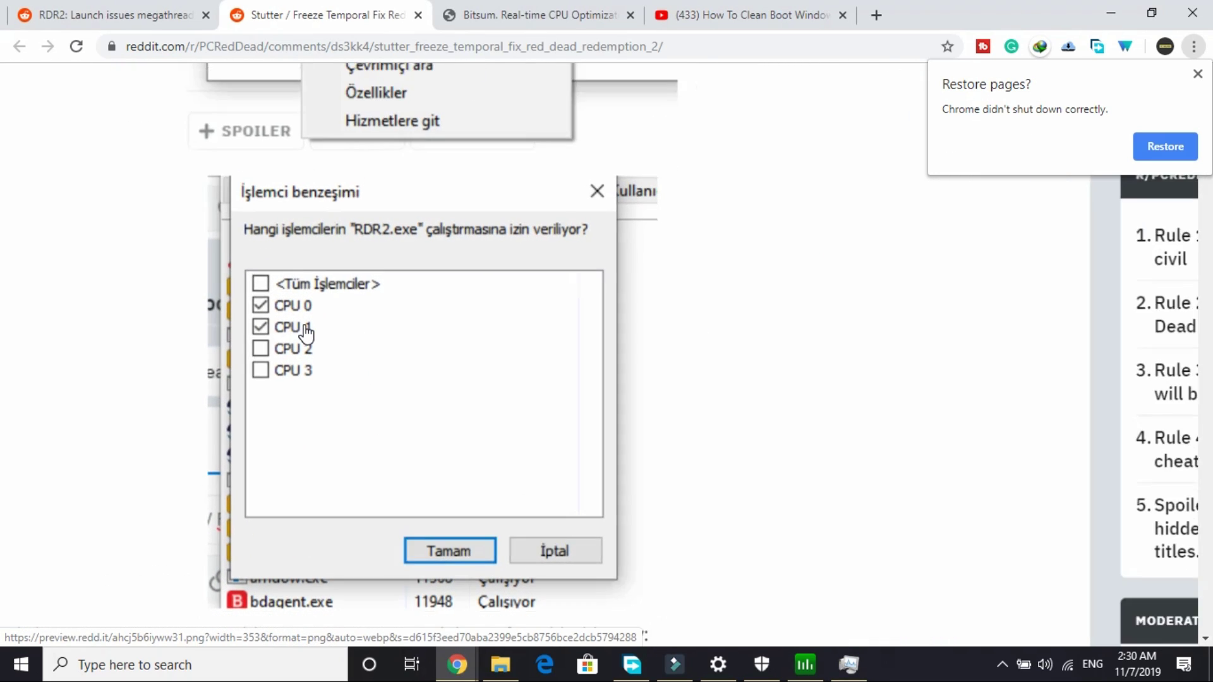
scroll(305, 331, "down", 3)
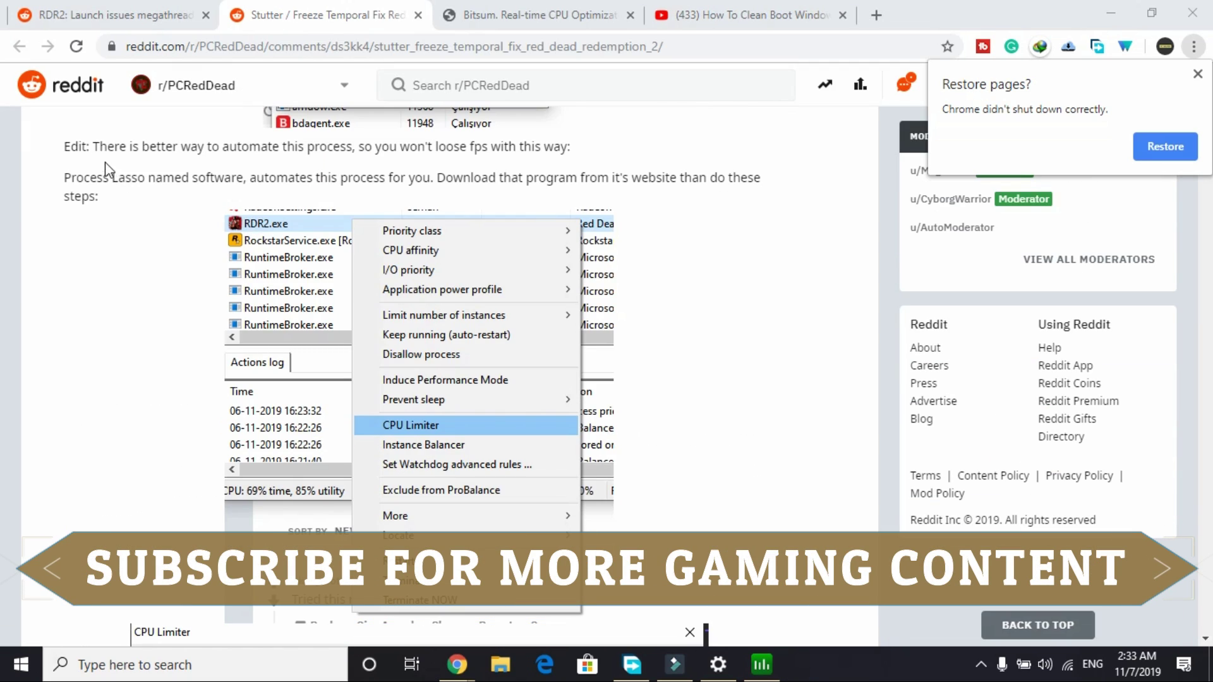
Highlight the automated-method note and 'Process Lasso' in the post, then switch to the Bitsum tab
left_click(91, 137)
left_click_drag(229, 179, 588, 154)
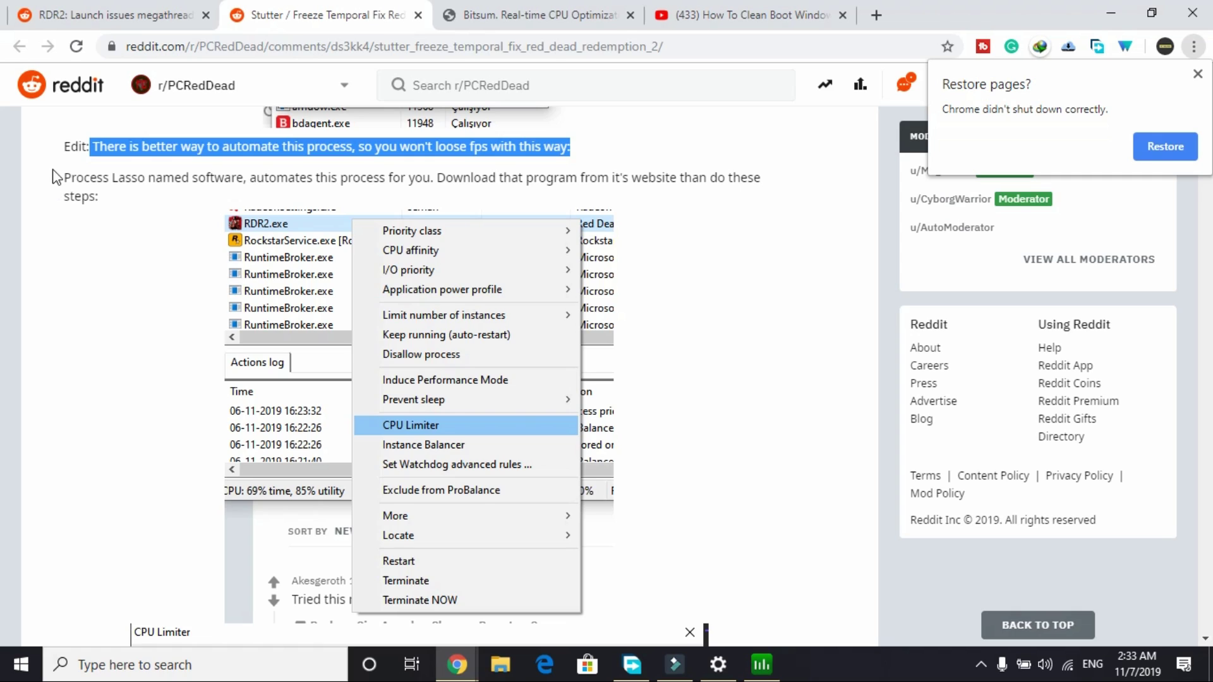
left_click_drag(63, 179, 178, 189)
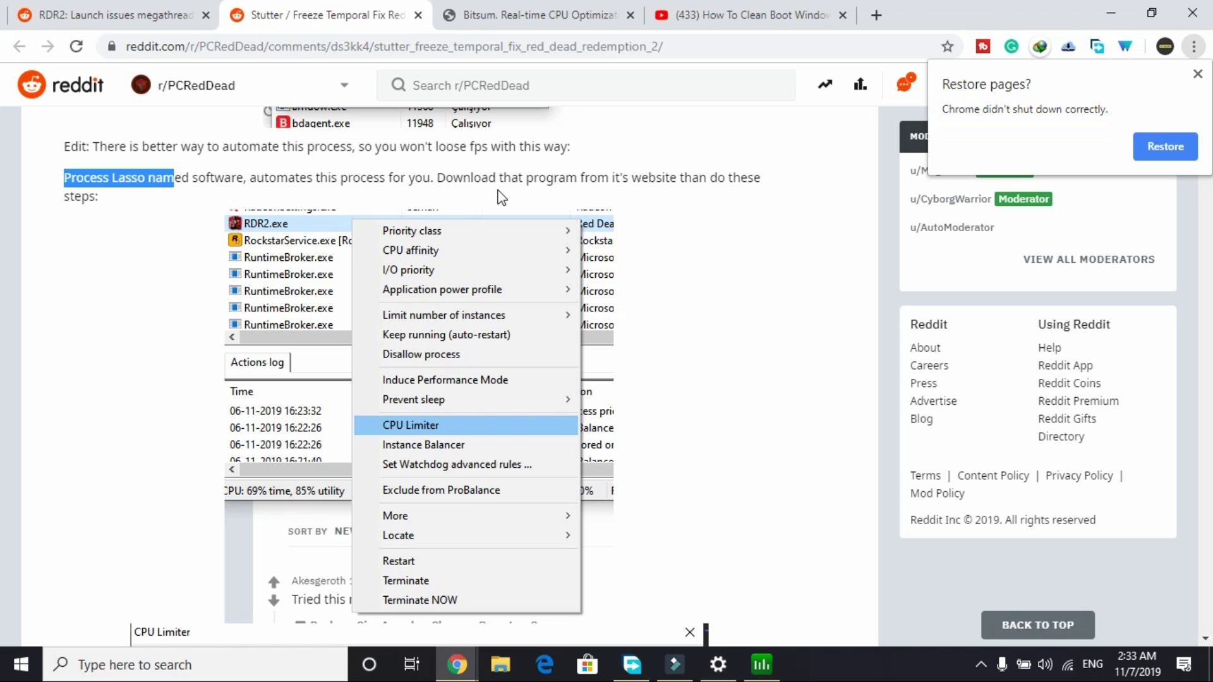
left_click(102, 182)
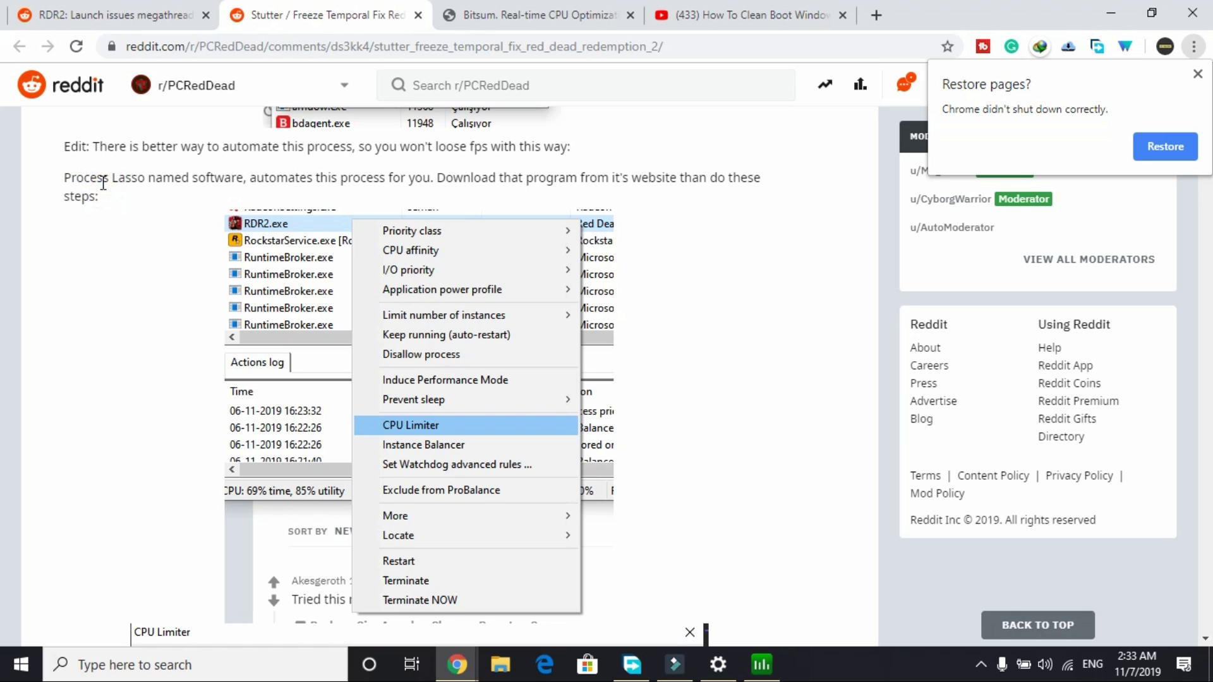
scroll(103, 183, "down", 3)
left_click(533, 9)
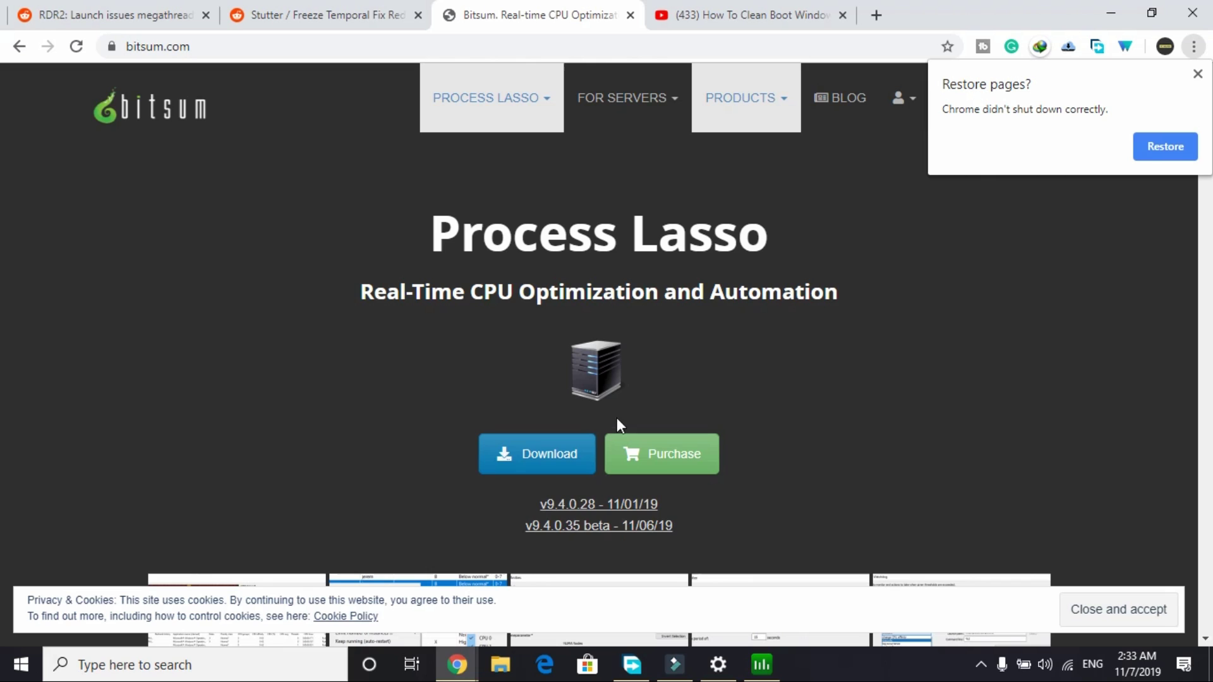
Download processlassosetup64 (1).exe with Free Download Manager and launch the installer
right_click(503, 450)
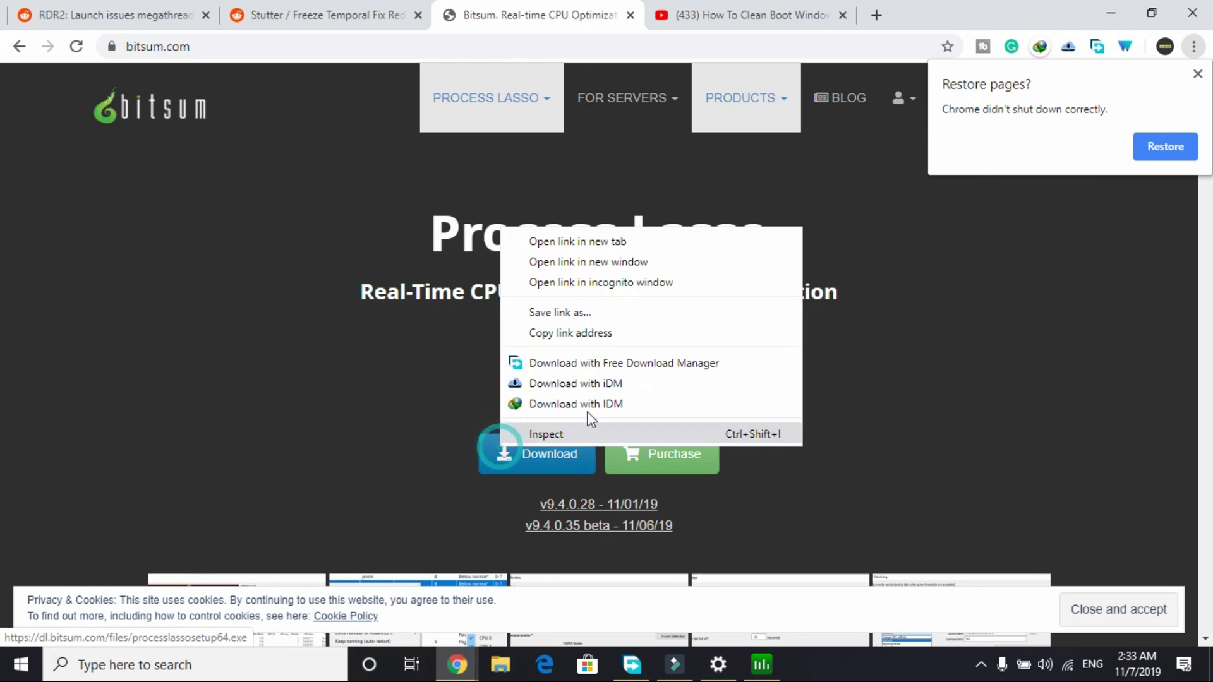
left_click(584, 363)
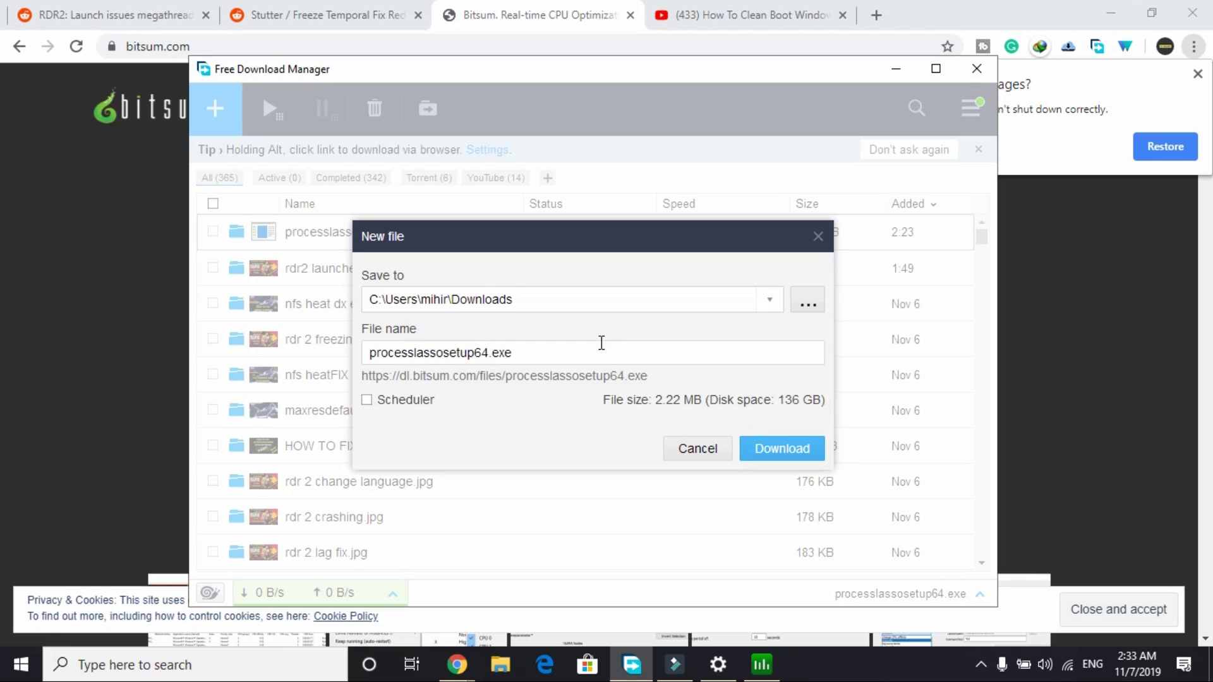
left_click(766, 449)
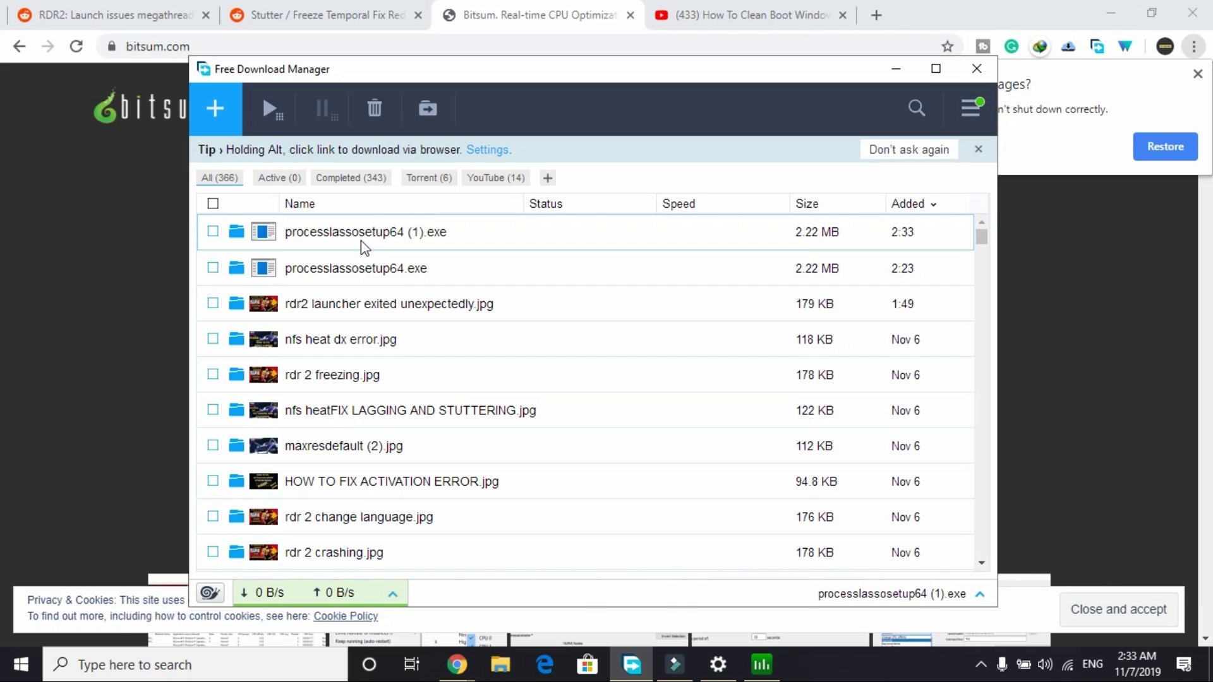
double_click(360, 240)
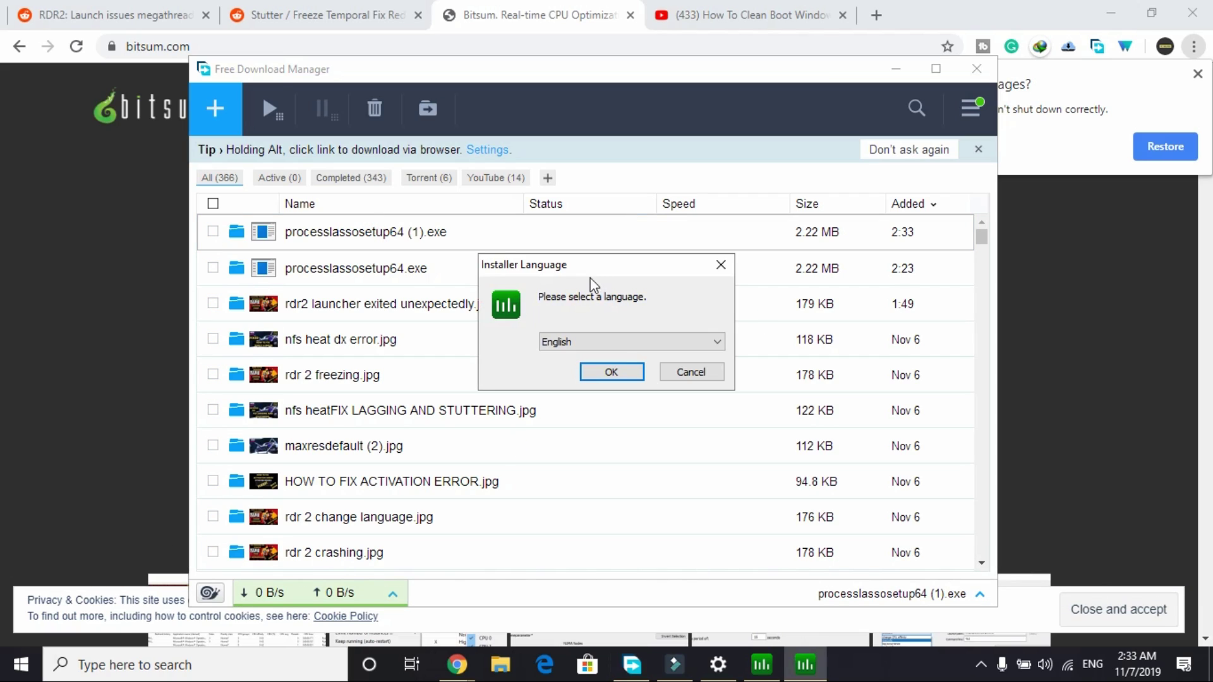
Accept English and the licence, turn off Start menu and desktop shortcuts, then cancel setup
left_click(611, 372)
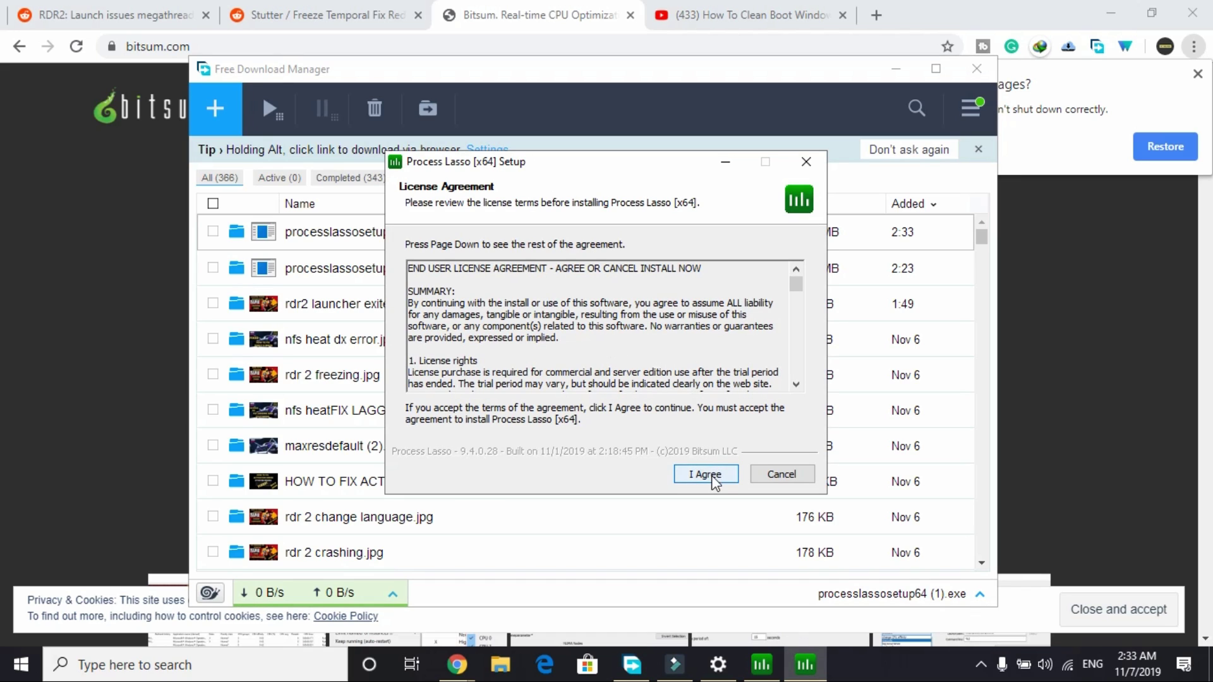
left_click(709, 475)
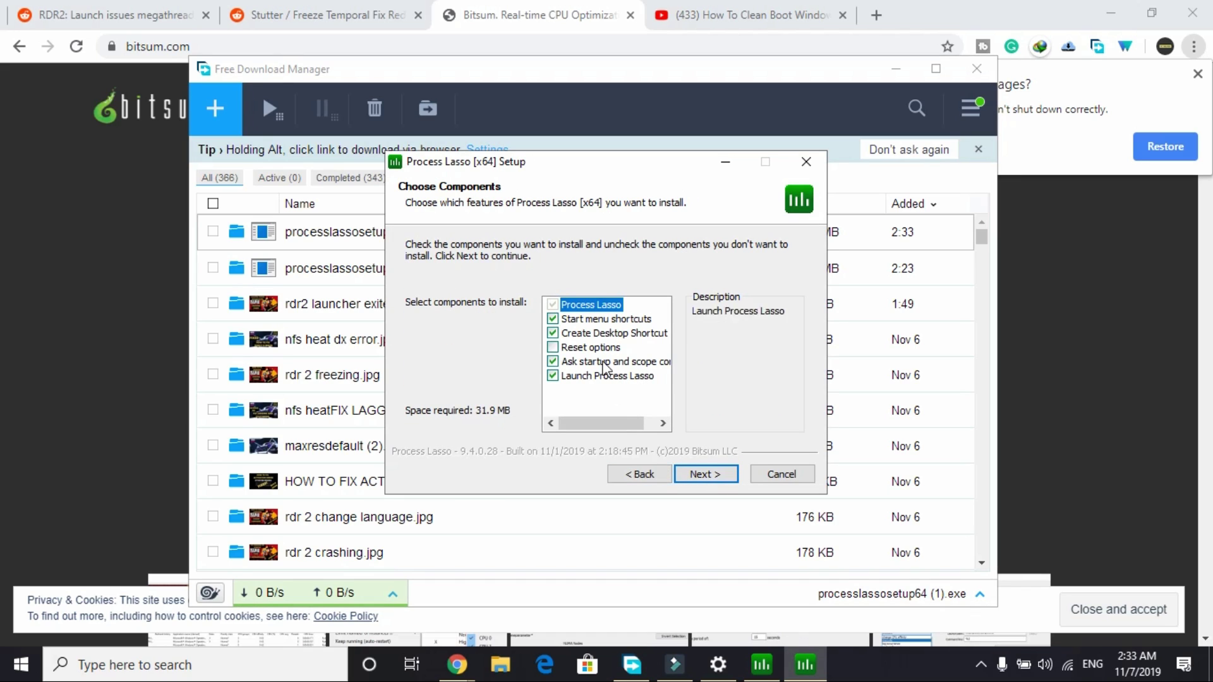
left_click(592, 320)
left_click(588, 333)
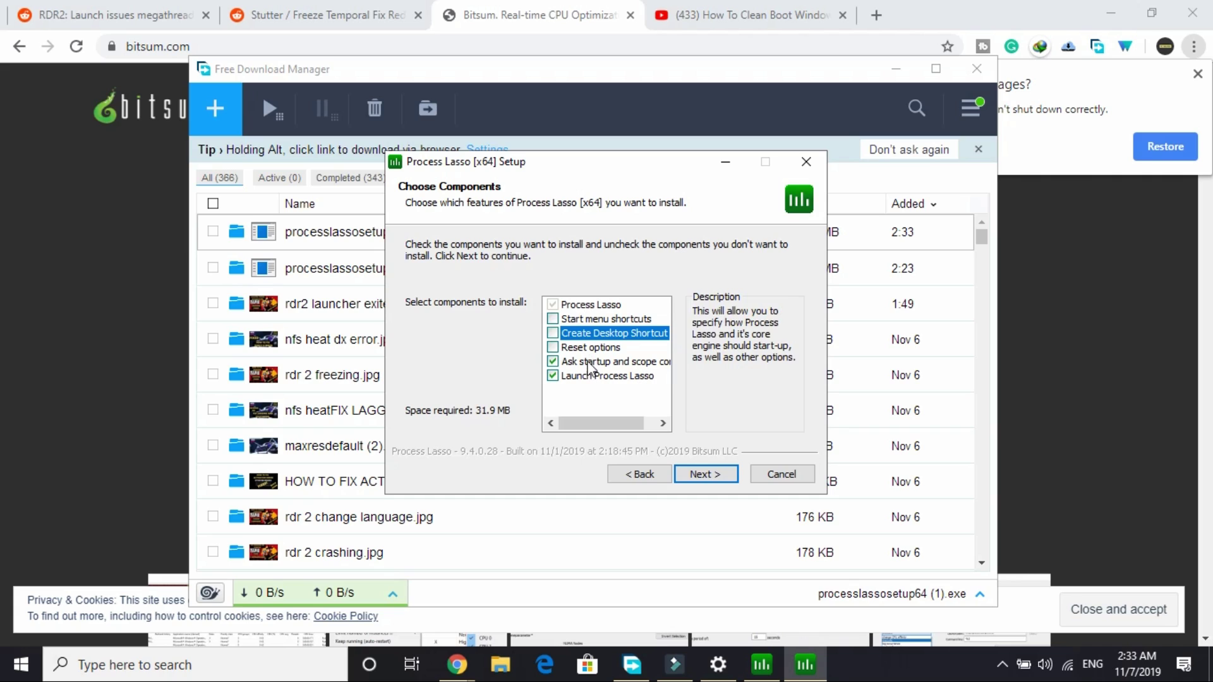
left_click(700, 479)
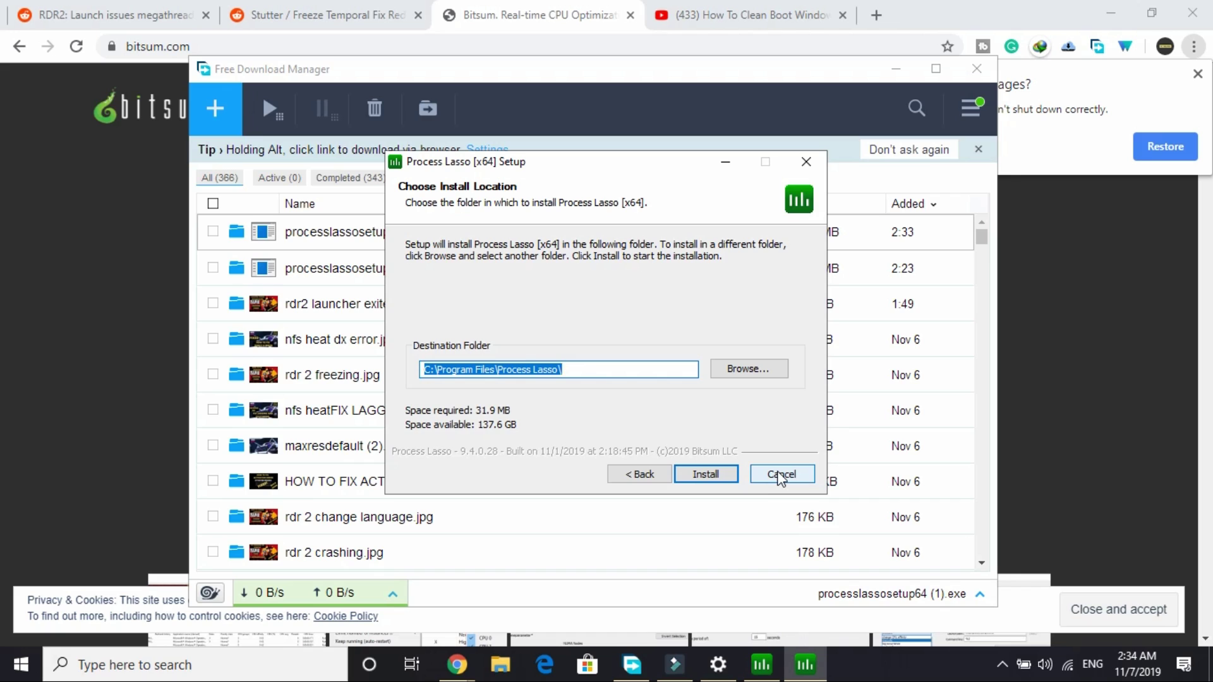
left_click(782, 474)
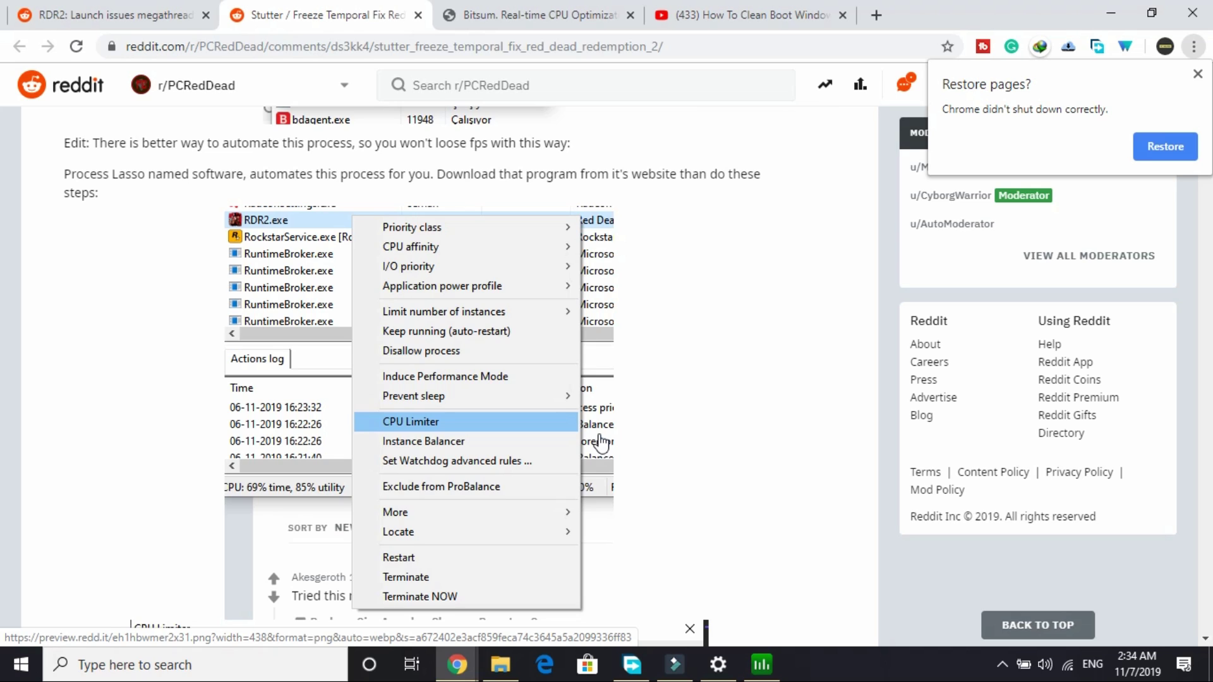
Scroll to the post's RDR2.exe CPU Limiter example, then bring Process Lasso to the front
scroll(482, 420, "down", 5)
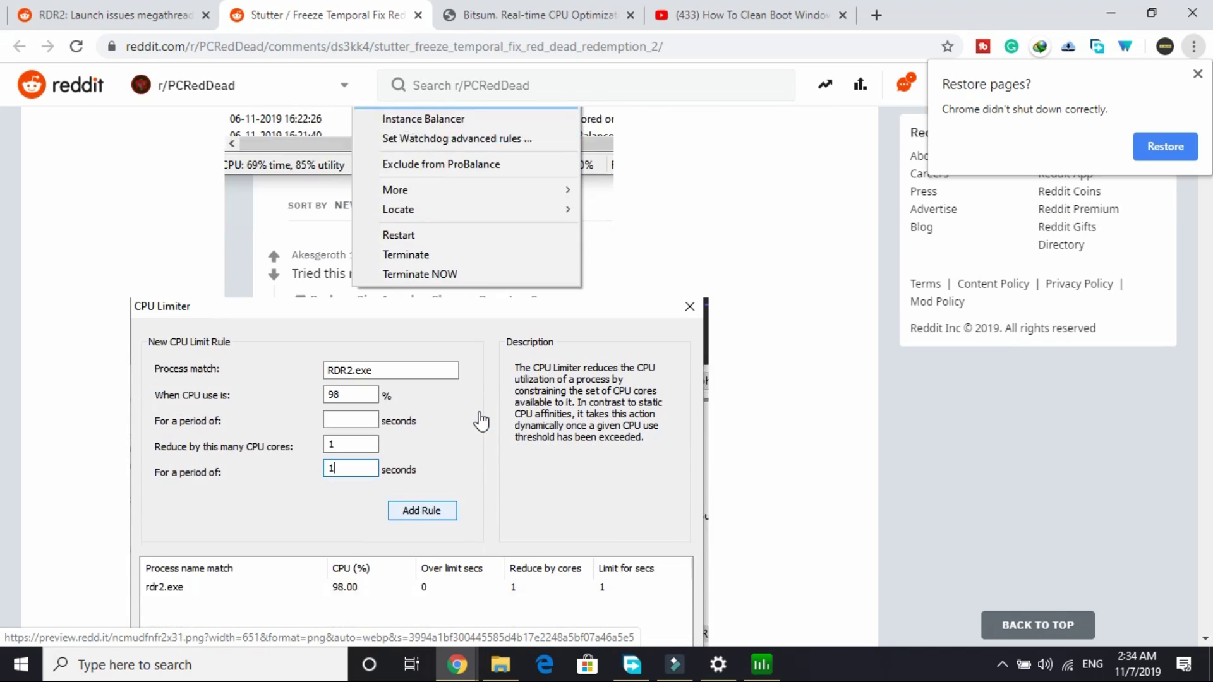
scroll(482, 419, "down", 1)
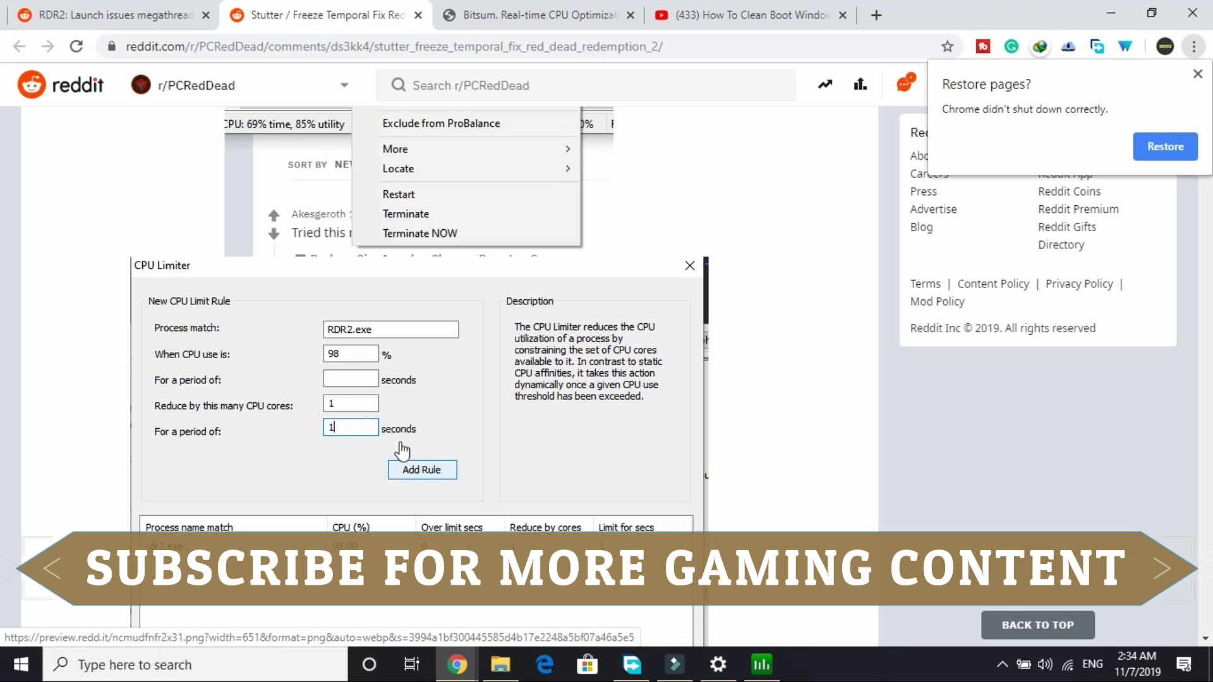
left_click(762, 665)
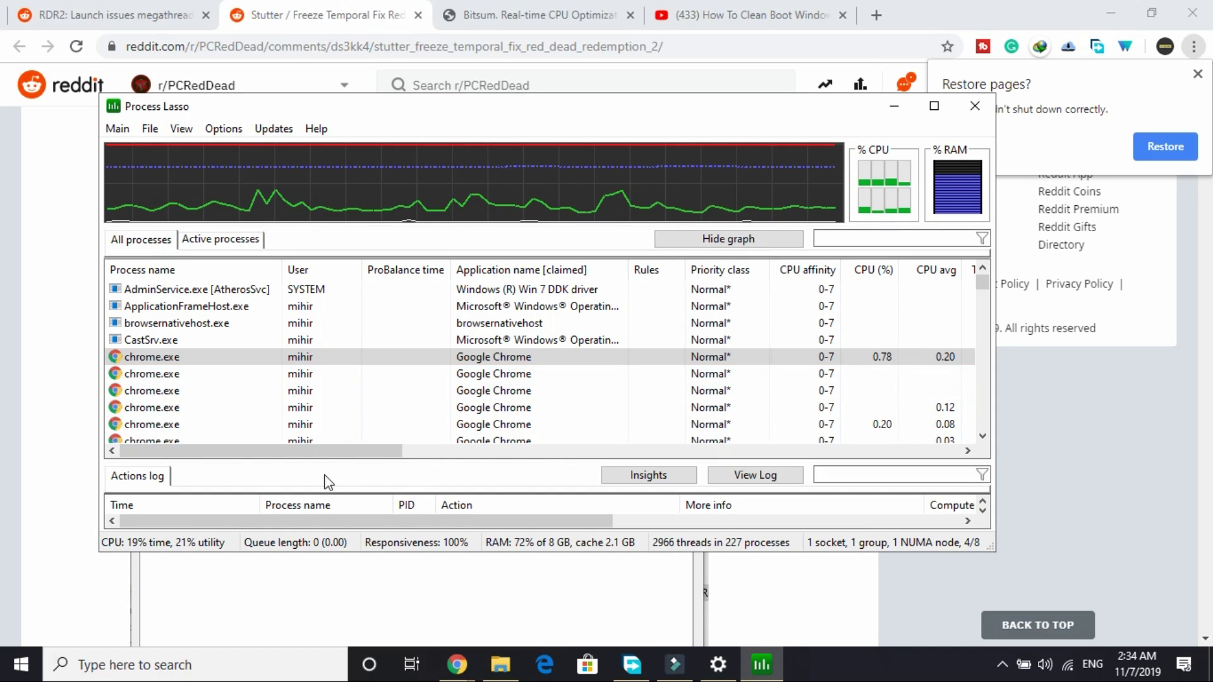
Select the first chrome.exe process in Process Lasso's process list
mouse_move(128, 348)
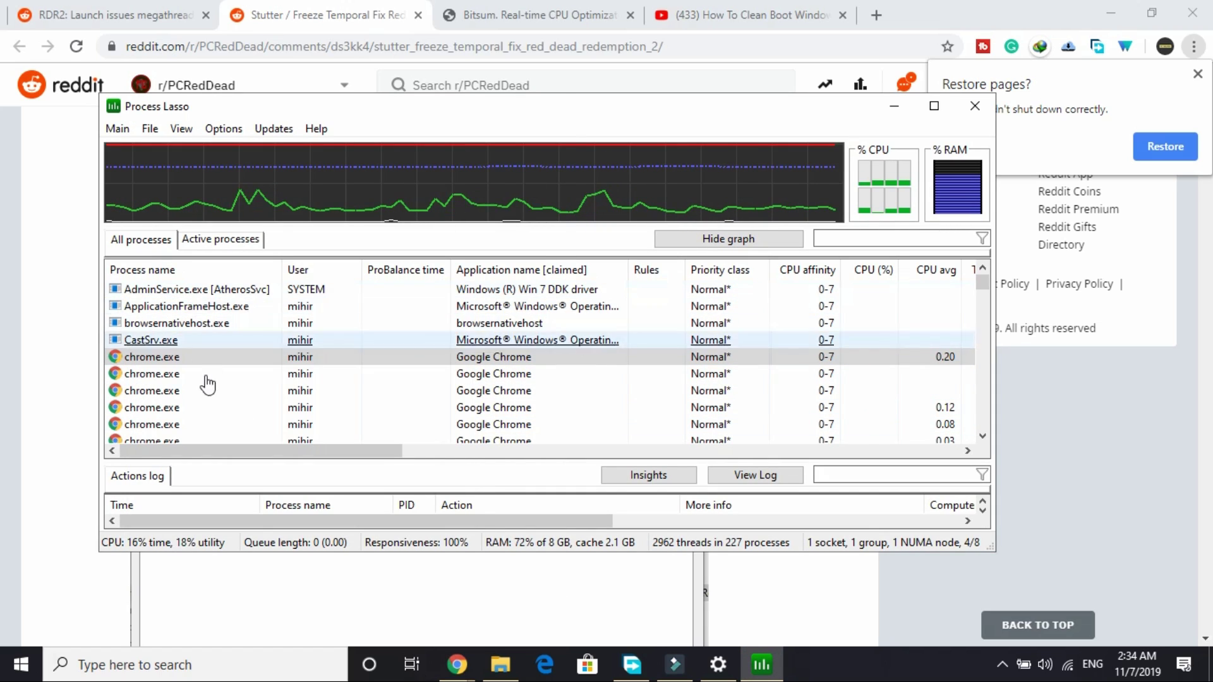
mouse_move(154, 378)
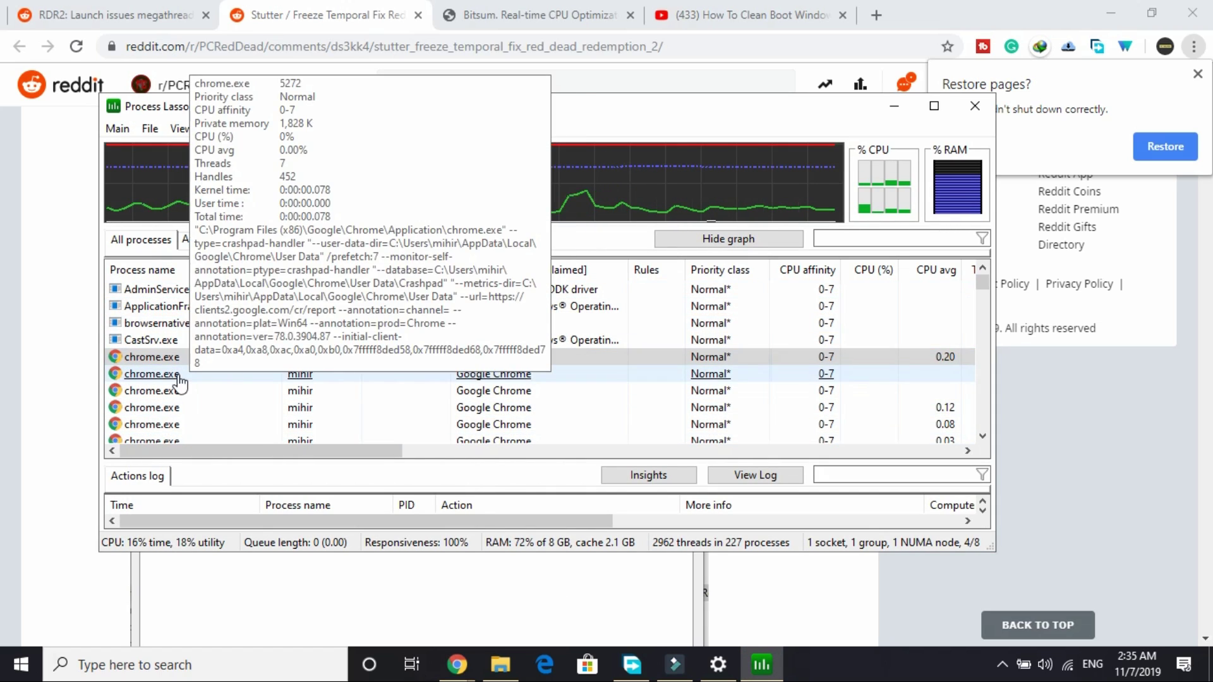
left_click(166, 357)
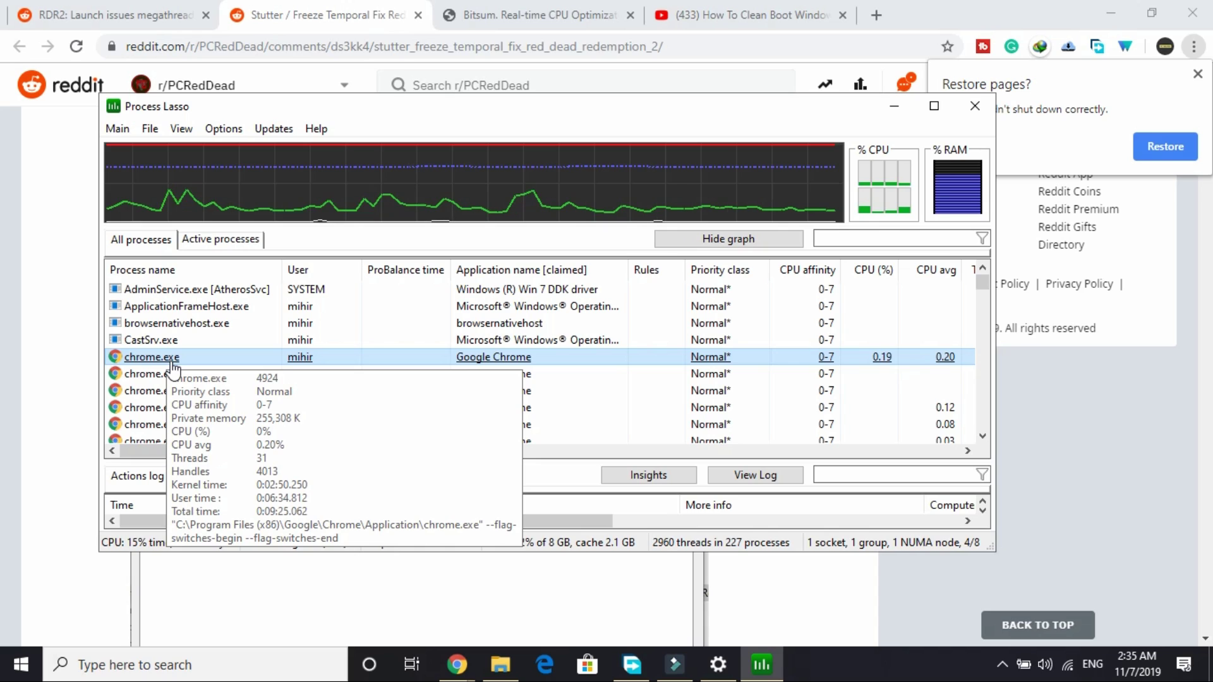
Open CPU Limiter for chrome.exe and enter 98% CPU use with 1 core reduced
right_click(171, 362)
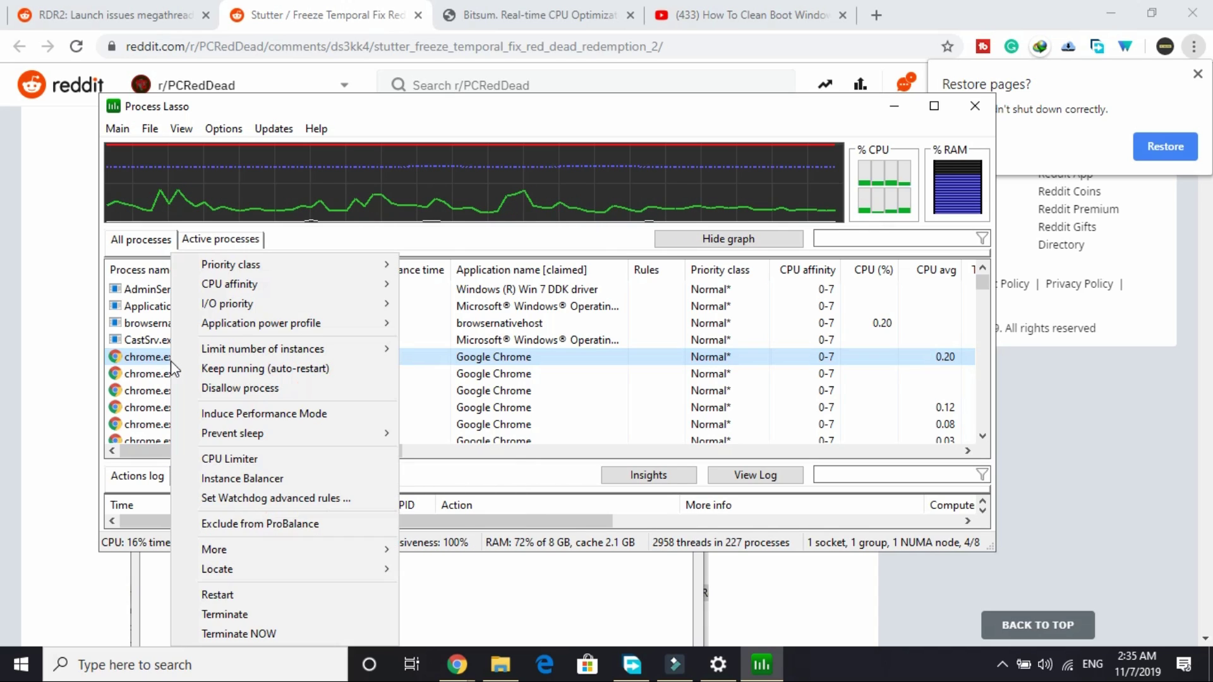
left_click(244, 459)
left_click(542, 179)
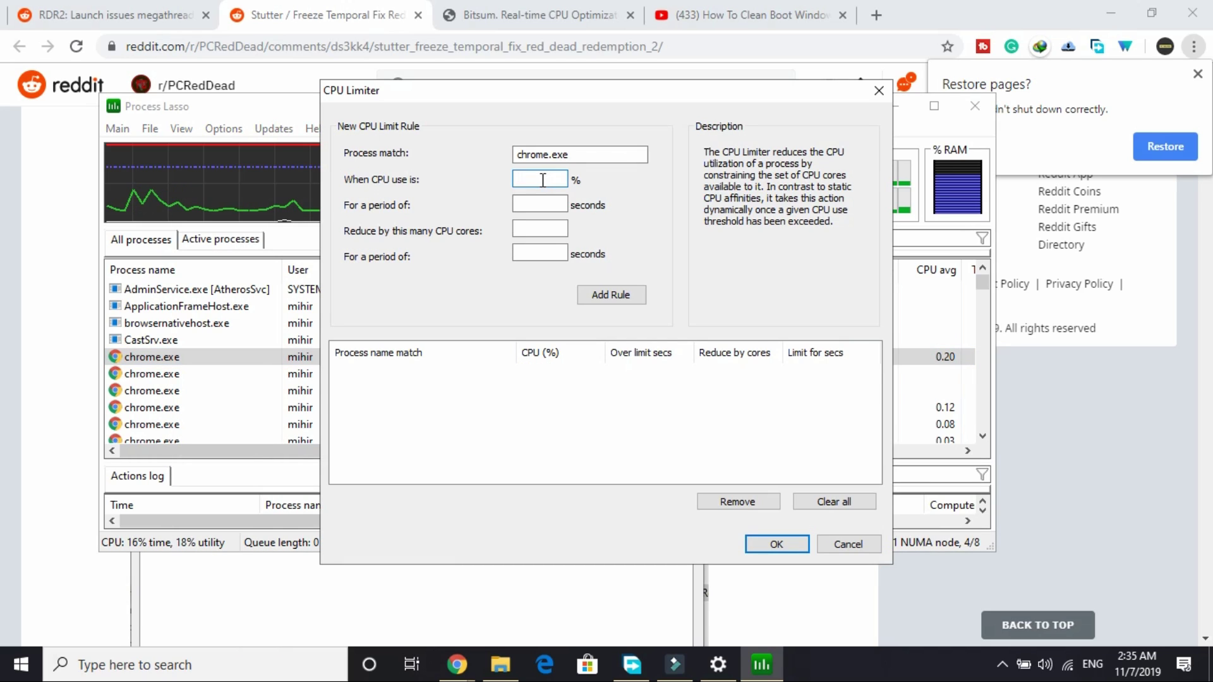
type("98")
key("Tab")
key("Tab")
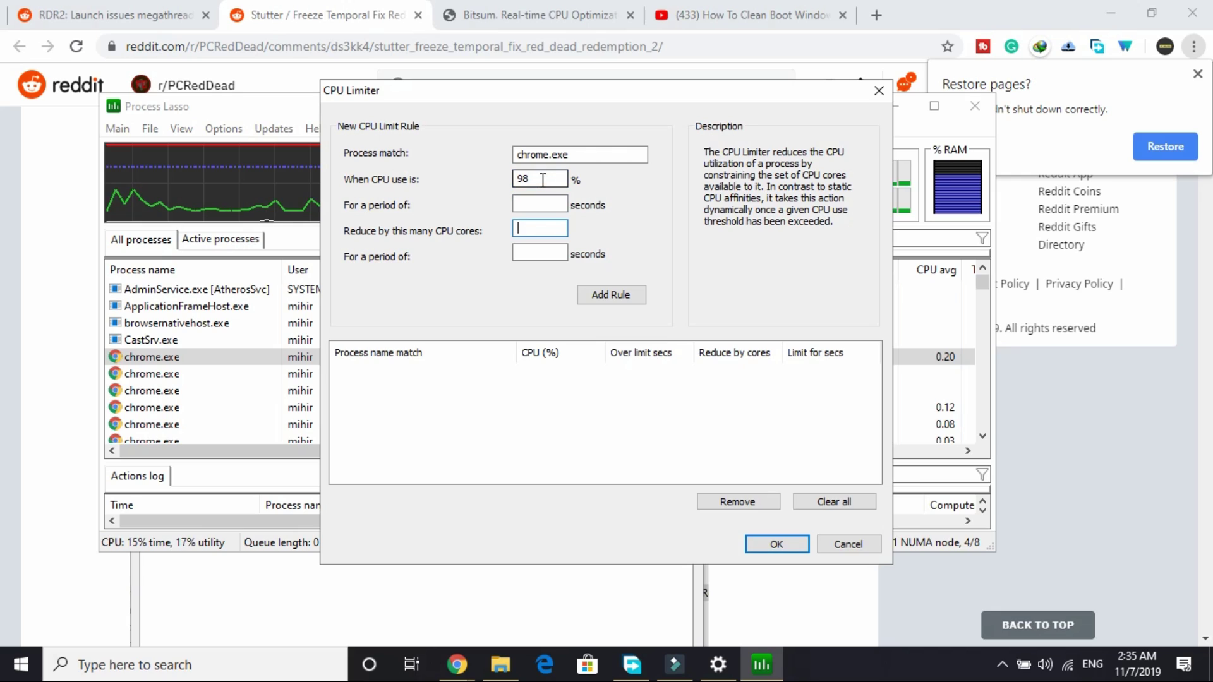
type("1")
key("Tab")
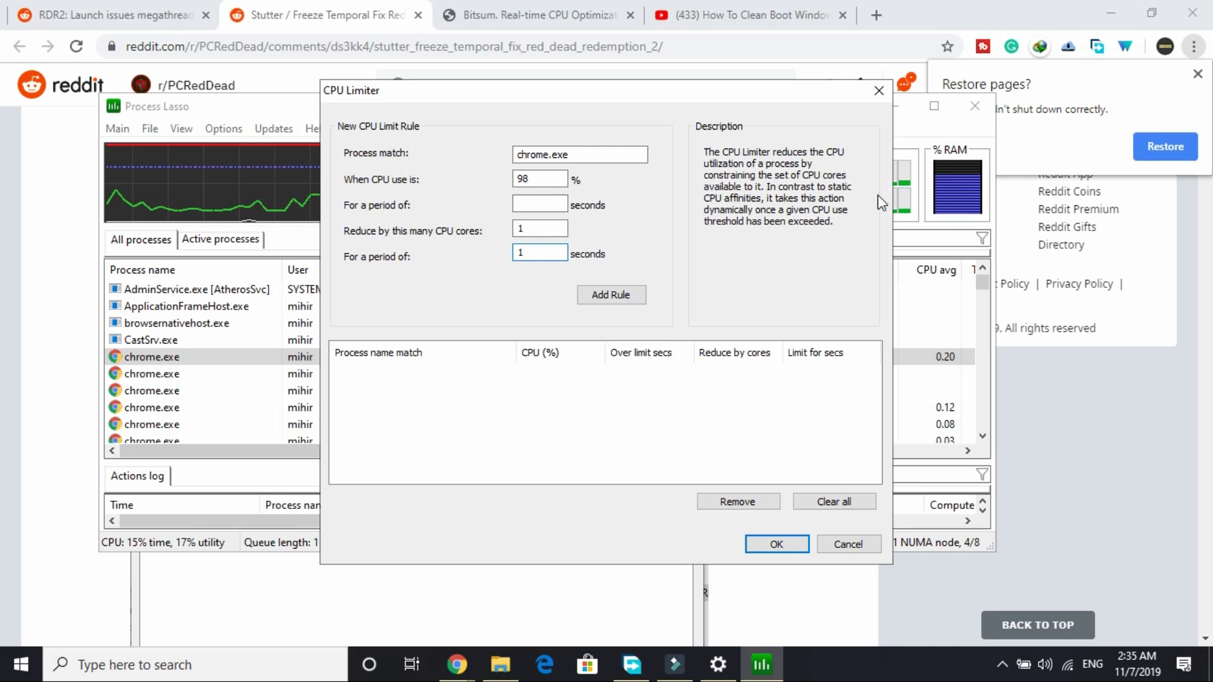